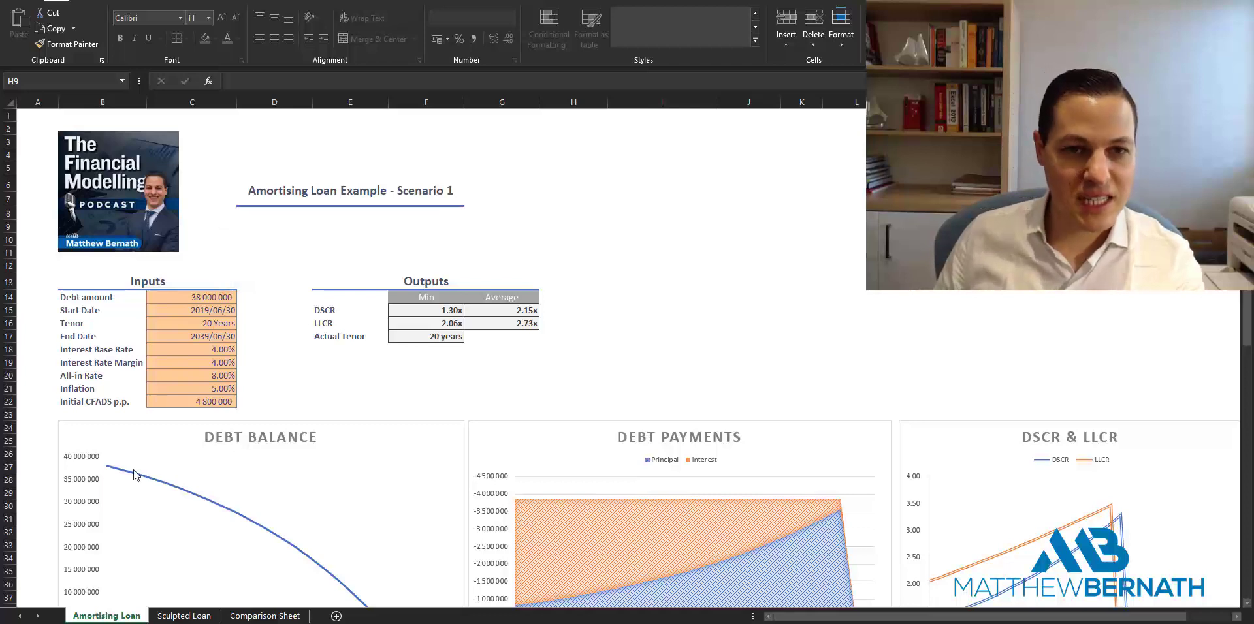
# Review the Amortising Loan inputs: debt amount, dates, tenor, base rate, margin, all-in rate and initial CFADS.
pyautogui.moveTo(136, 475)
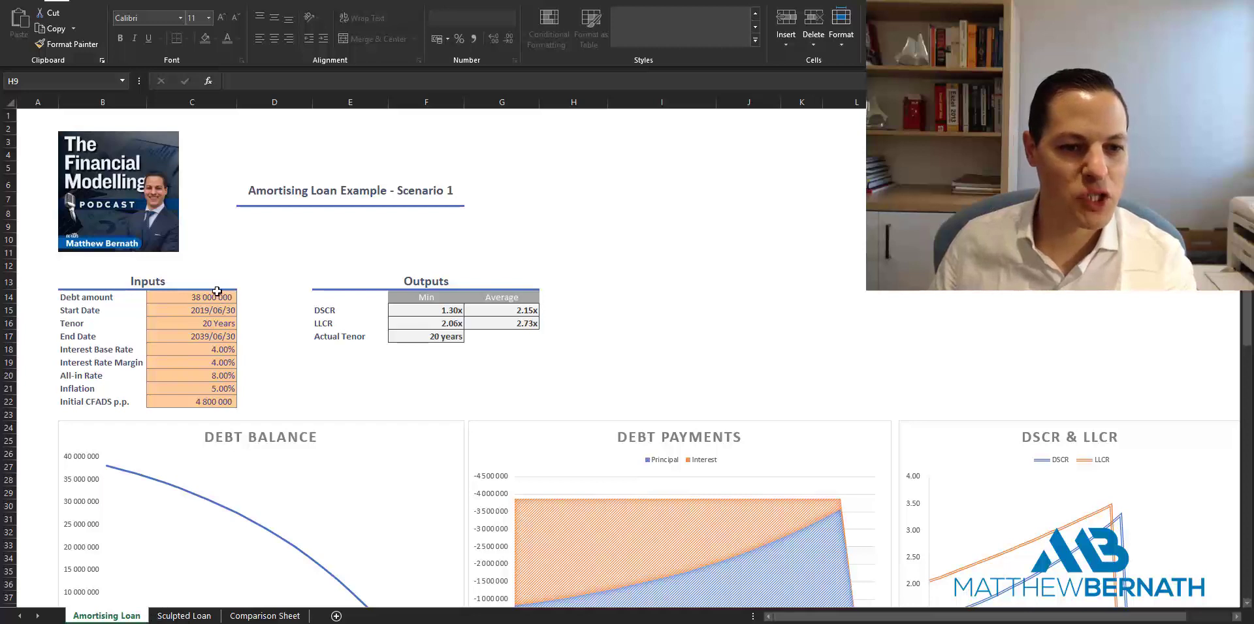
pyautogui.click(305, 298)
pyautogui.press('Left')
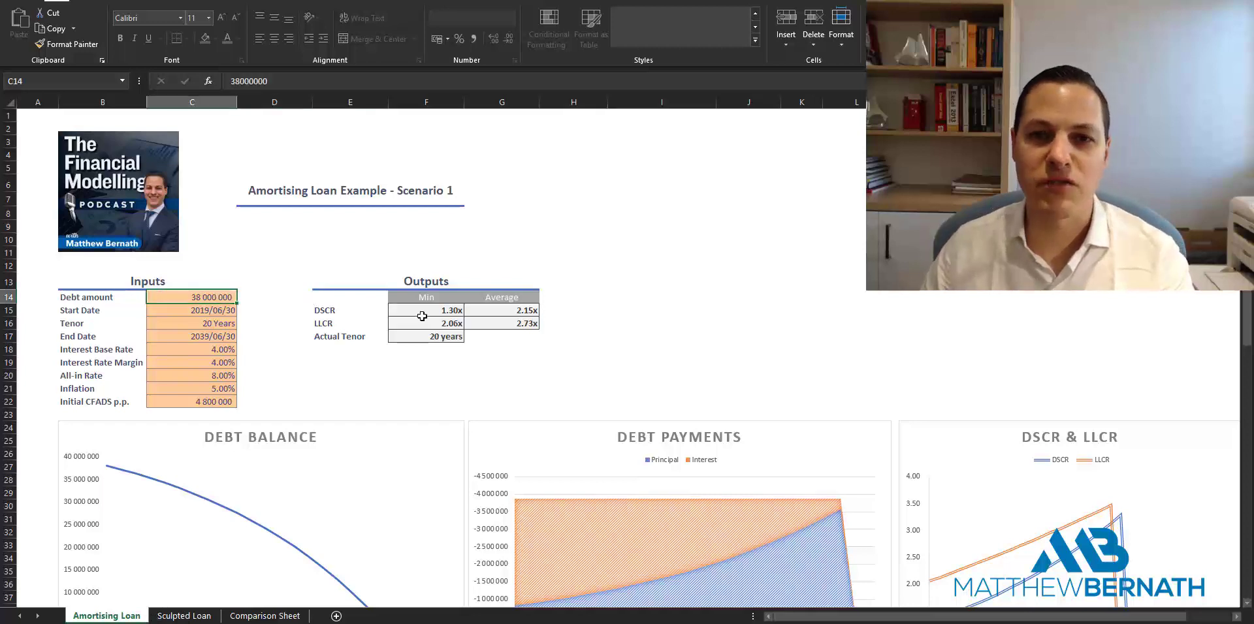
pyautogui.press('Down')
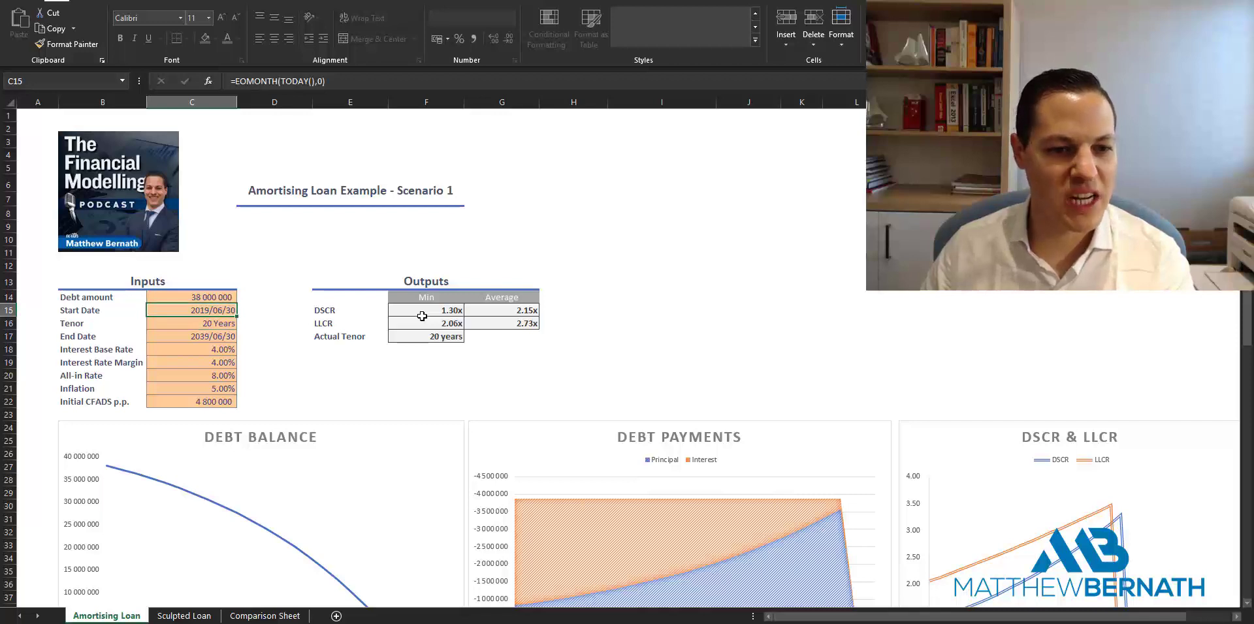
pyautogui.press('Down')
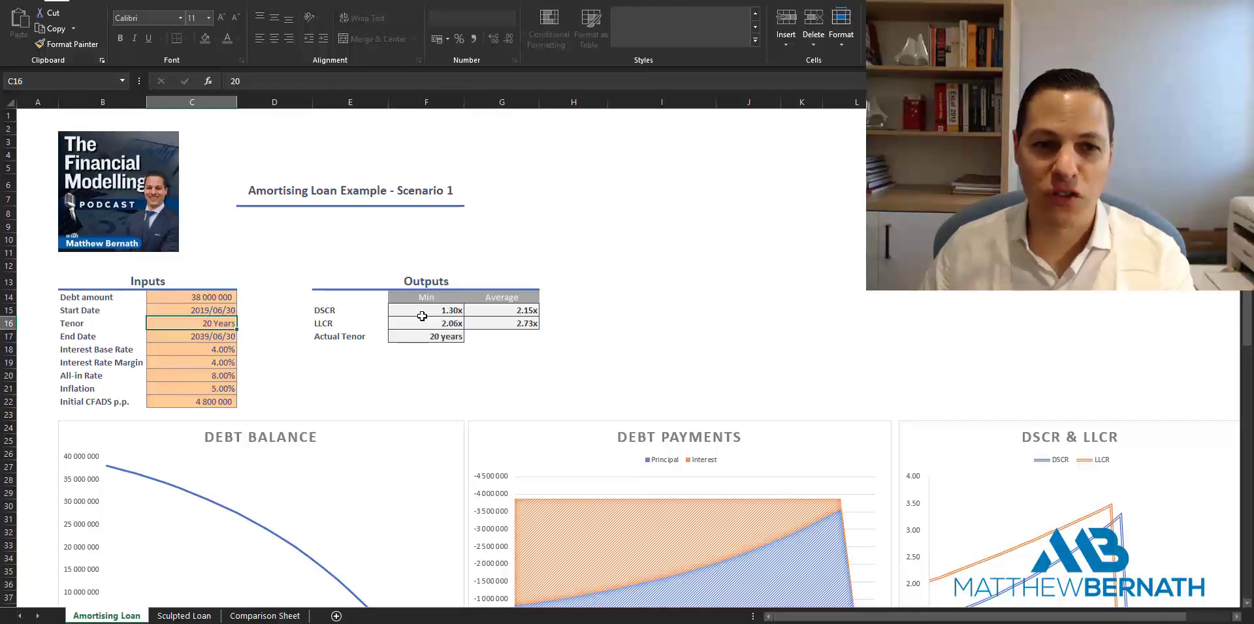
pyautogui.press('Down')
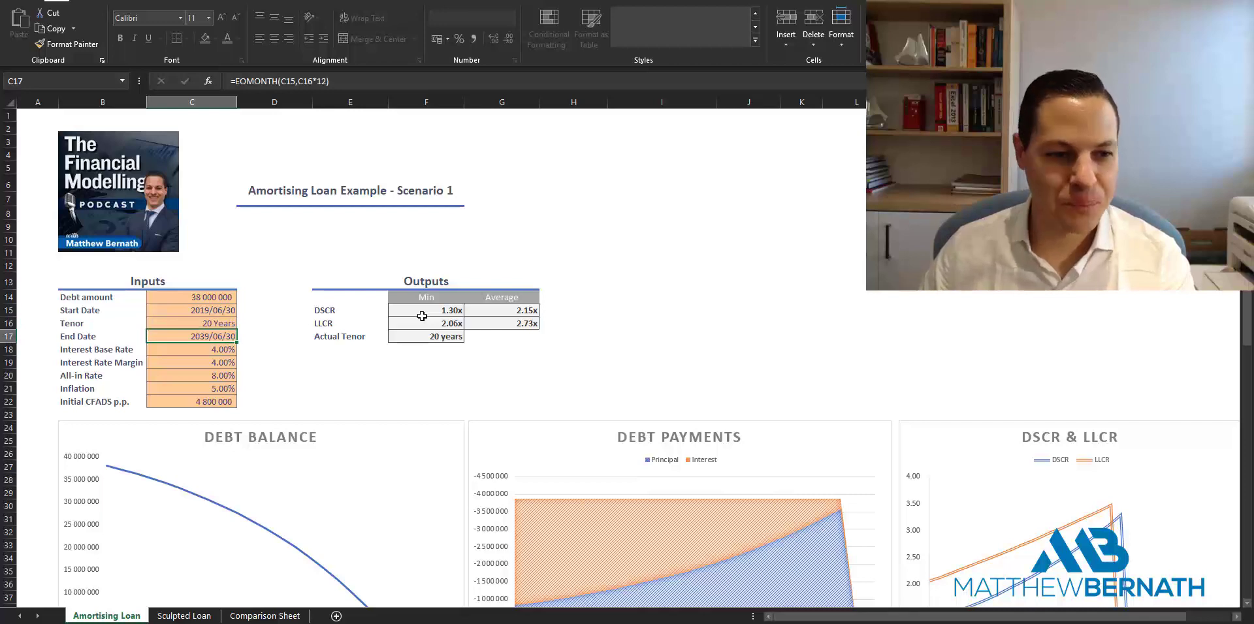
pyautogui.press('Down')
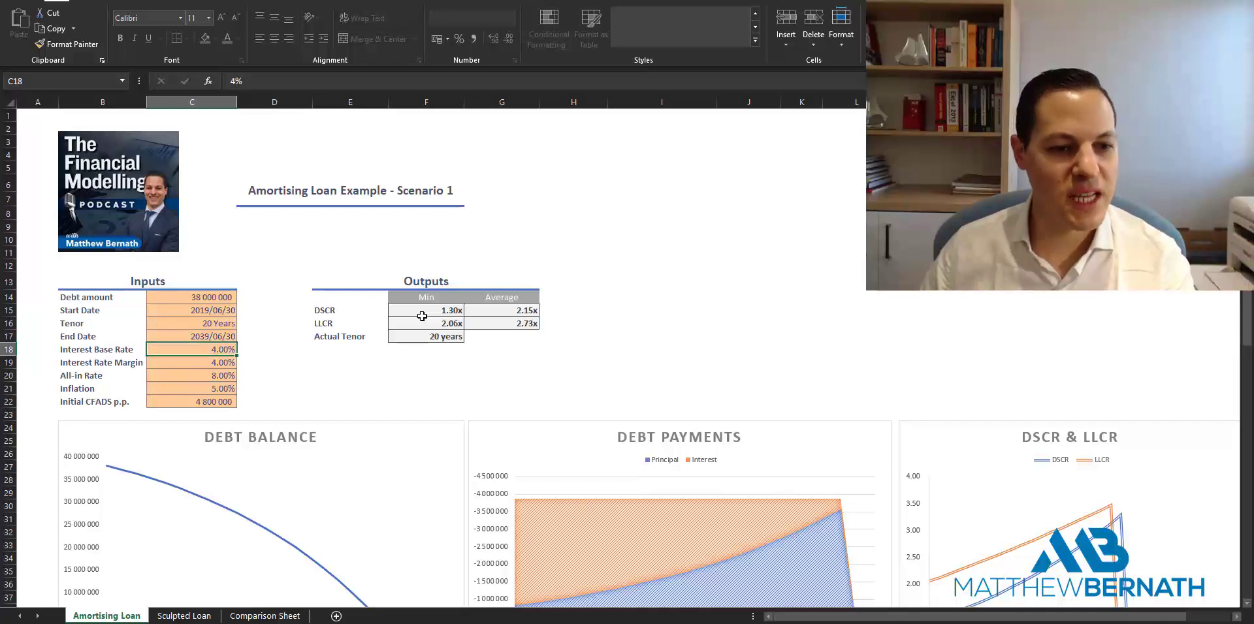
pyautogui.press('Down')
pyautogui.press('Down')
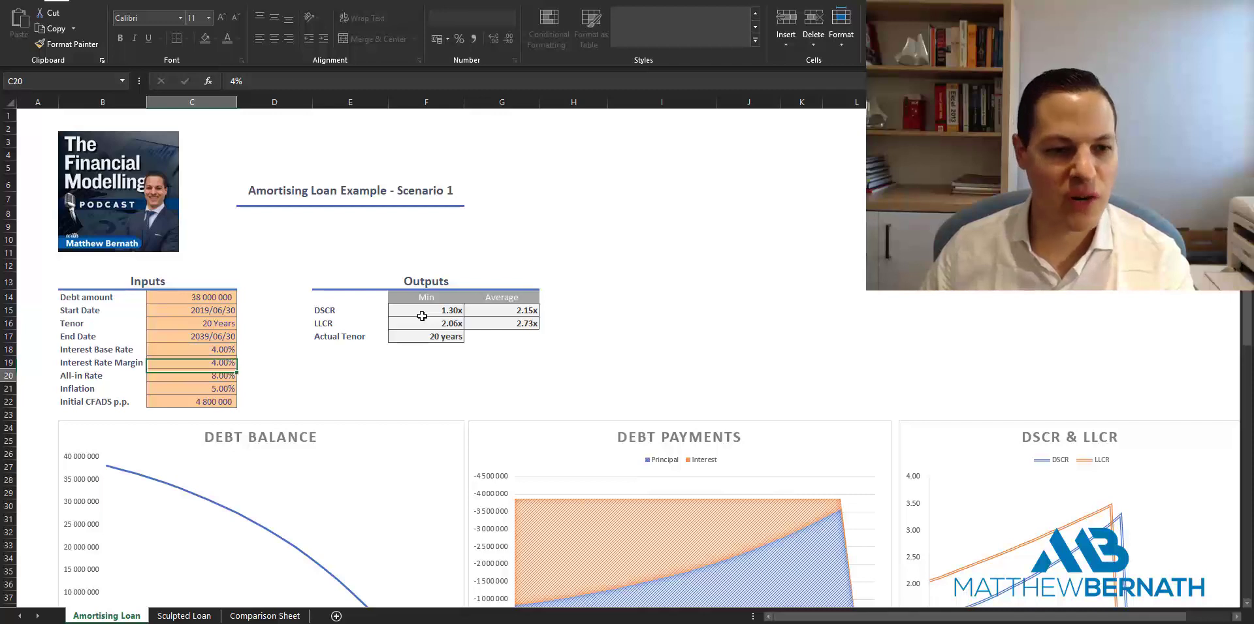
pyautogui.press('Down')
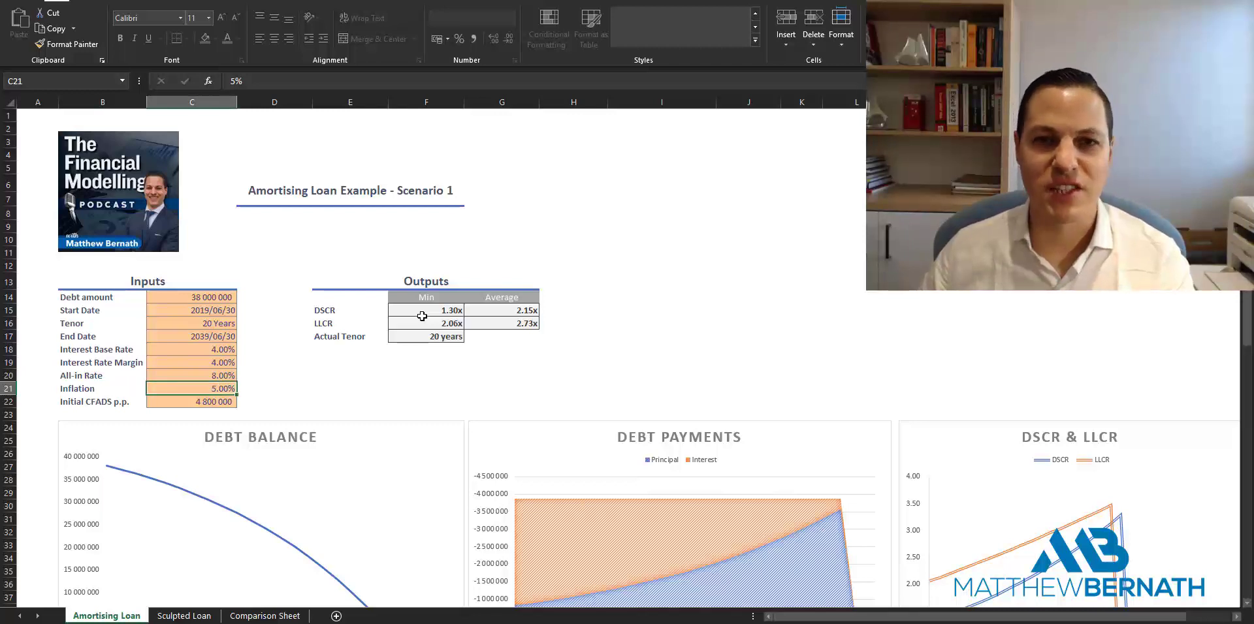
pyautogui.press('Down')
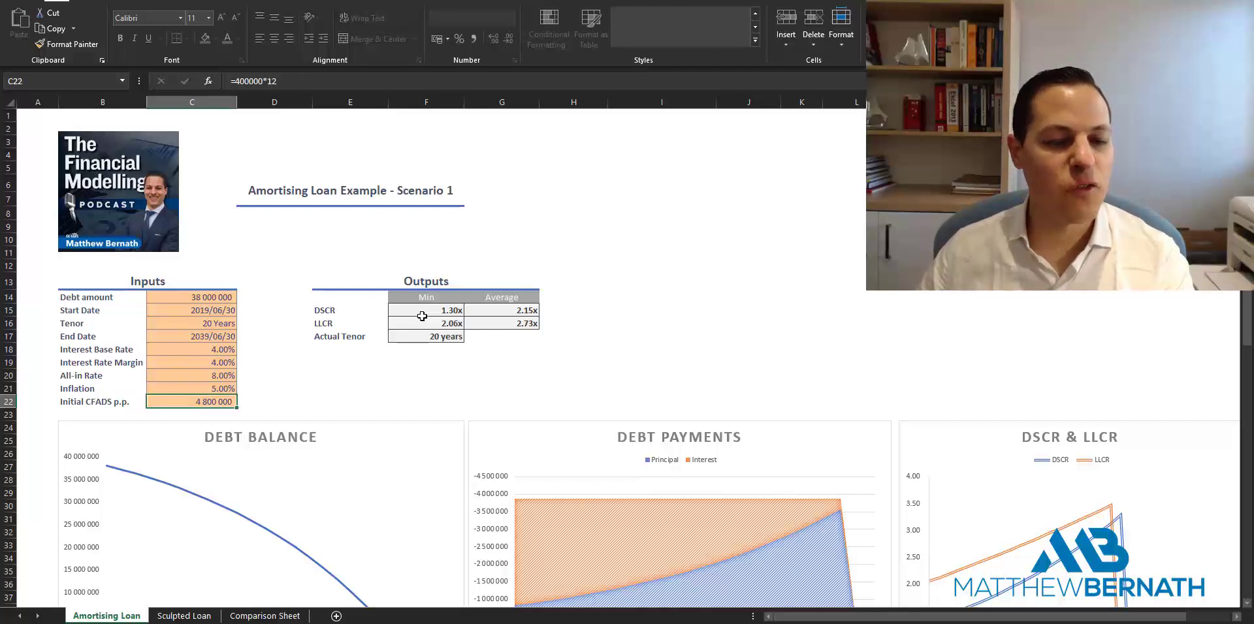
# Inspect the schedule's opening drawdown, first principal payment and interest accrued formulas.
pyautogui.scroll(-12, 422, 316)
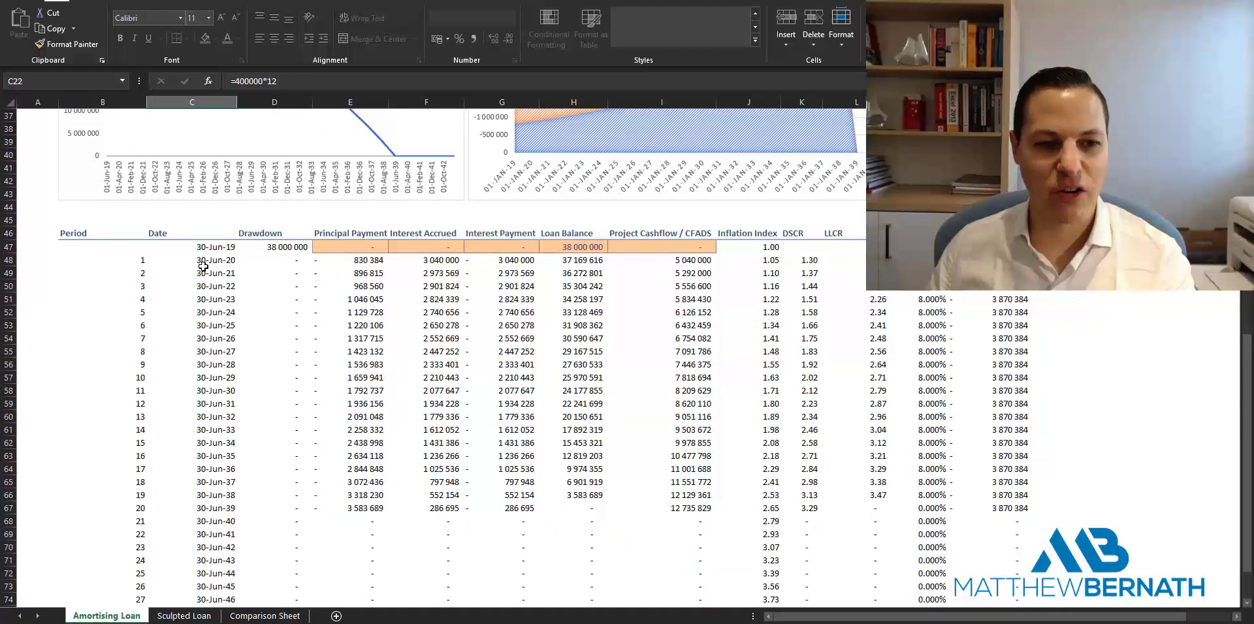
pyautogui.scroll(-1, 144, 225)
pyautogui.scroll(-5, 141, 225)
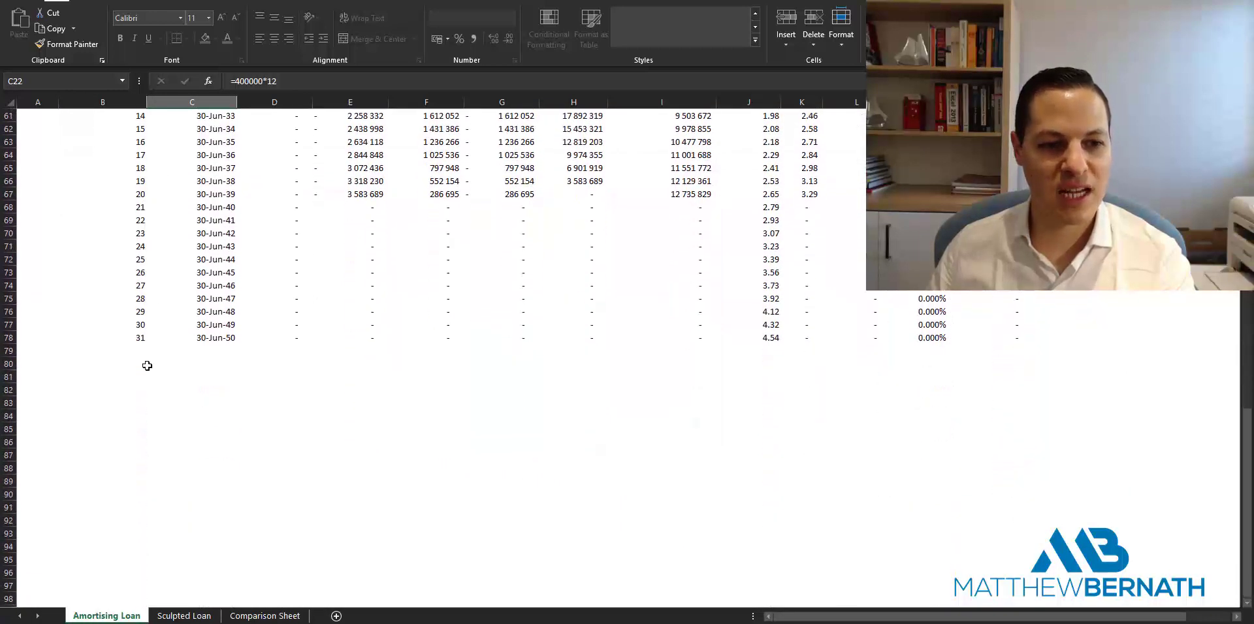
pyautogui.scroll(5, 127, 316)
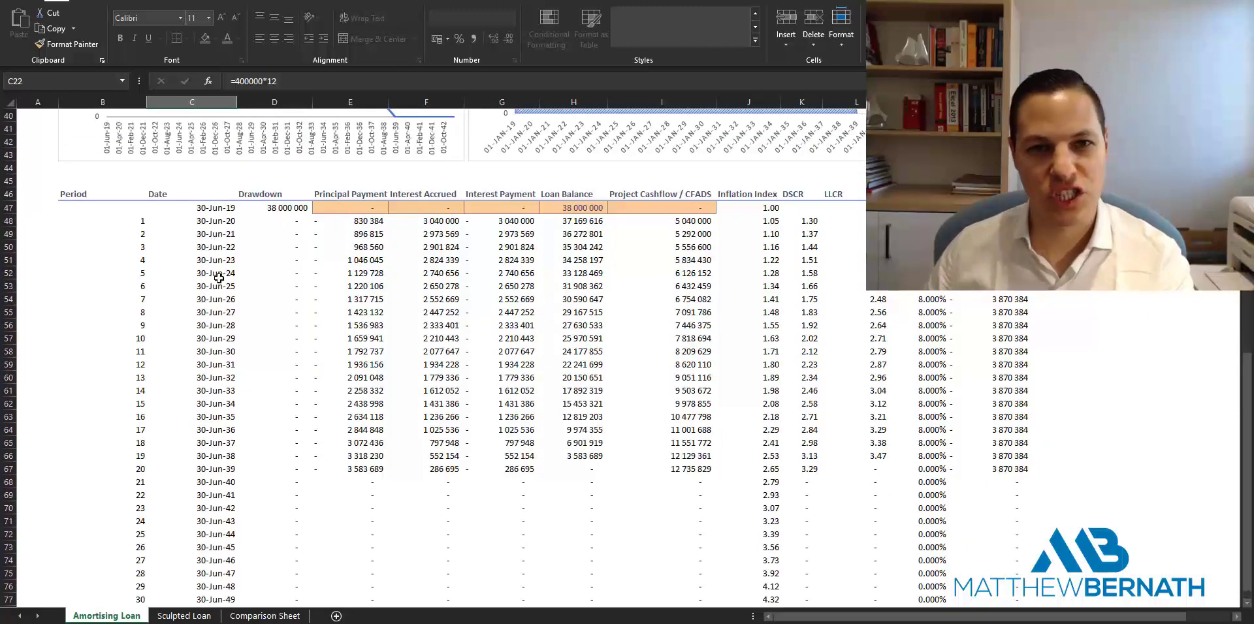
pyautogui.click(265, 208)
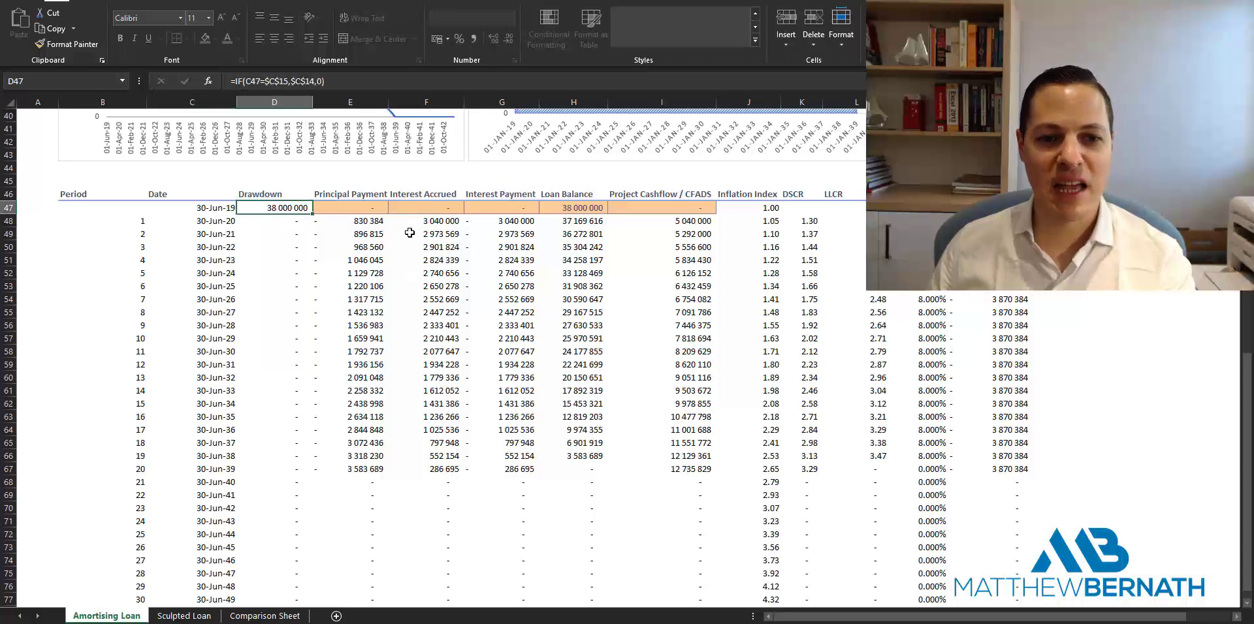
pyautogui.click(383, 220)
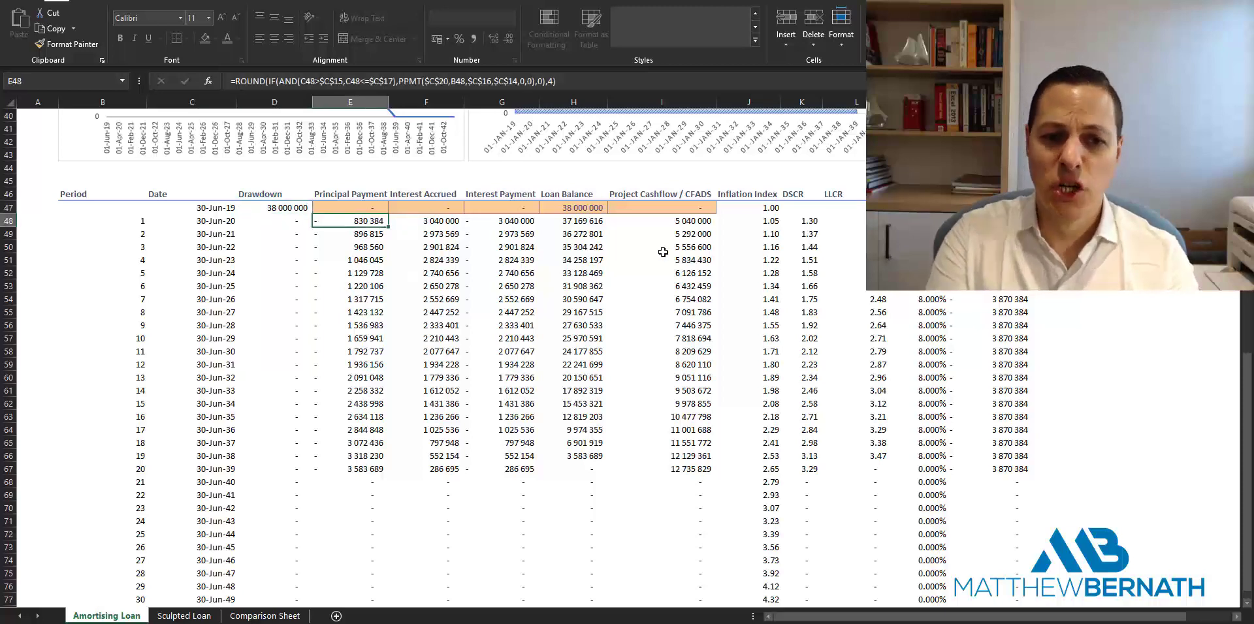
pyautogui.press('Right')
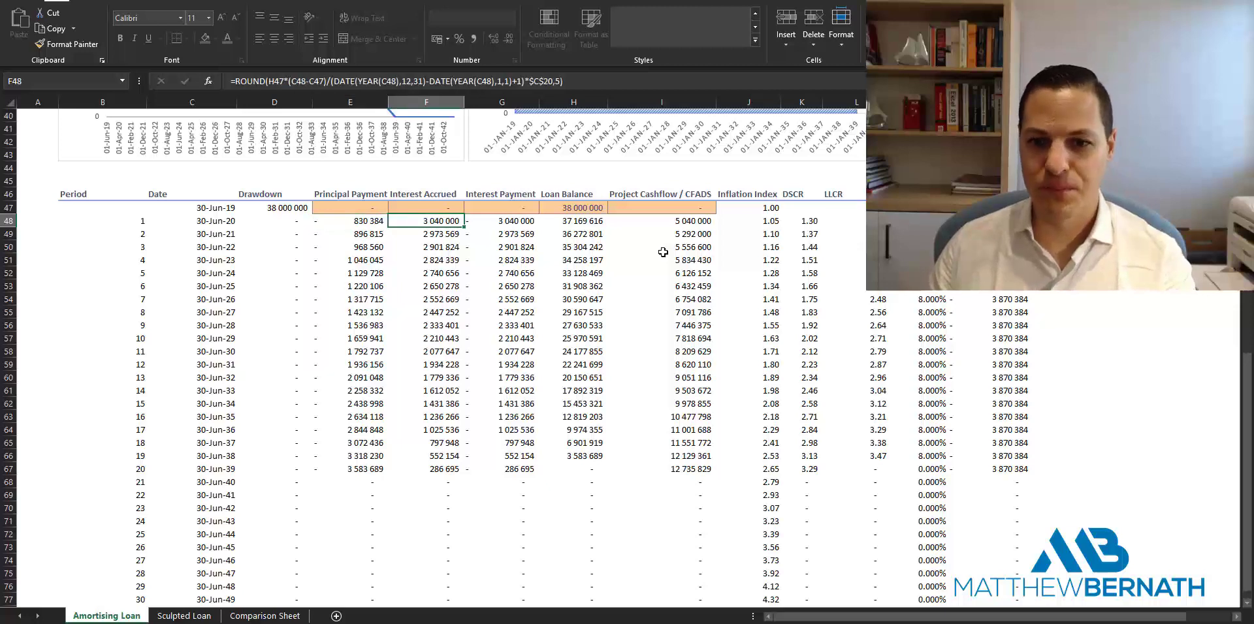
pyautogui.press('Left')
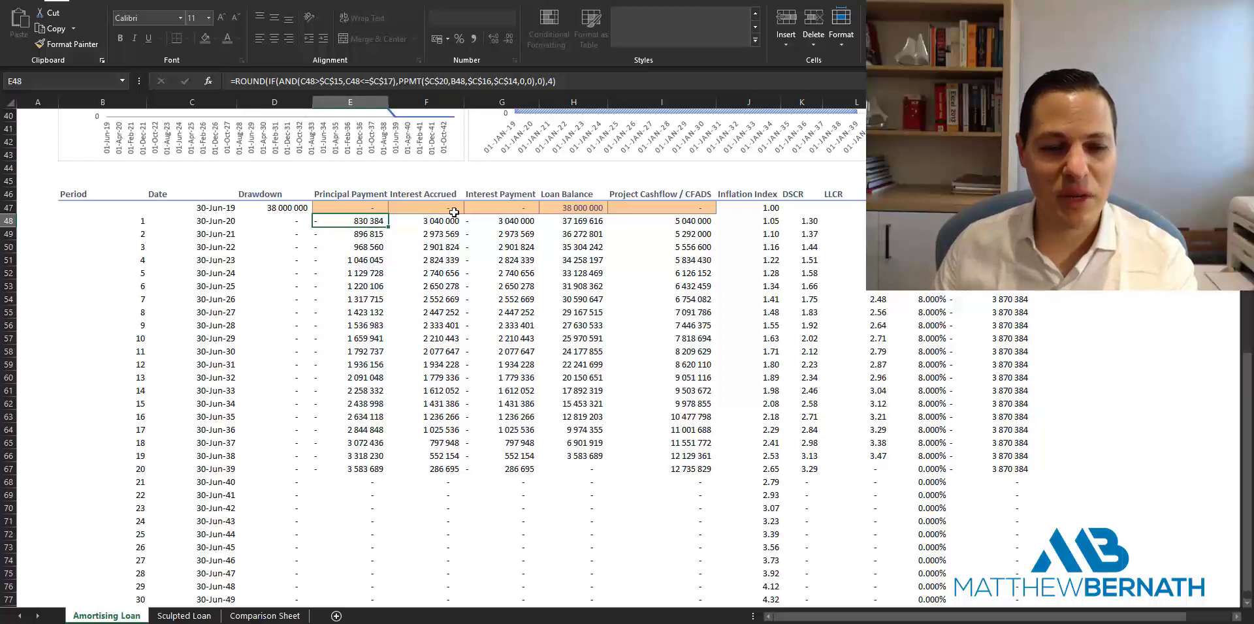
pyautogui.press('Right')
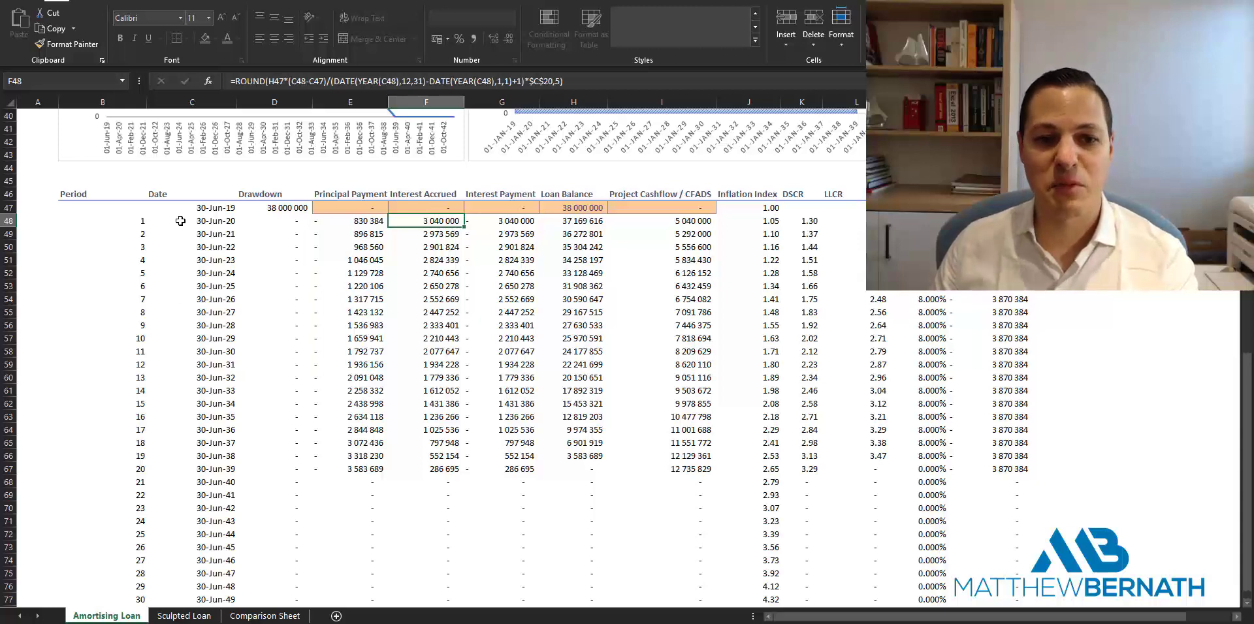
# Trace the first interest payment, loan balance and Project Cashflow / CFADS formulas.
pyautogui.press('Right')
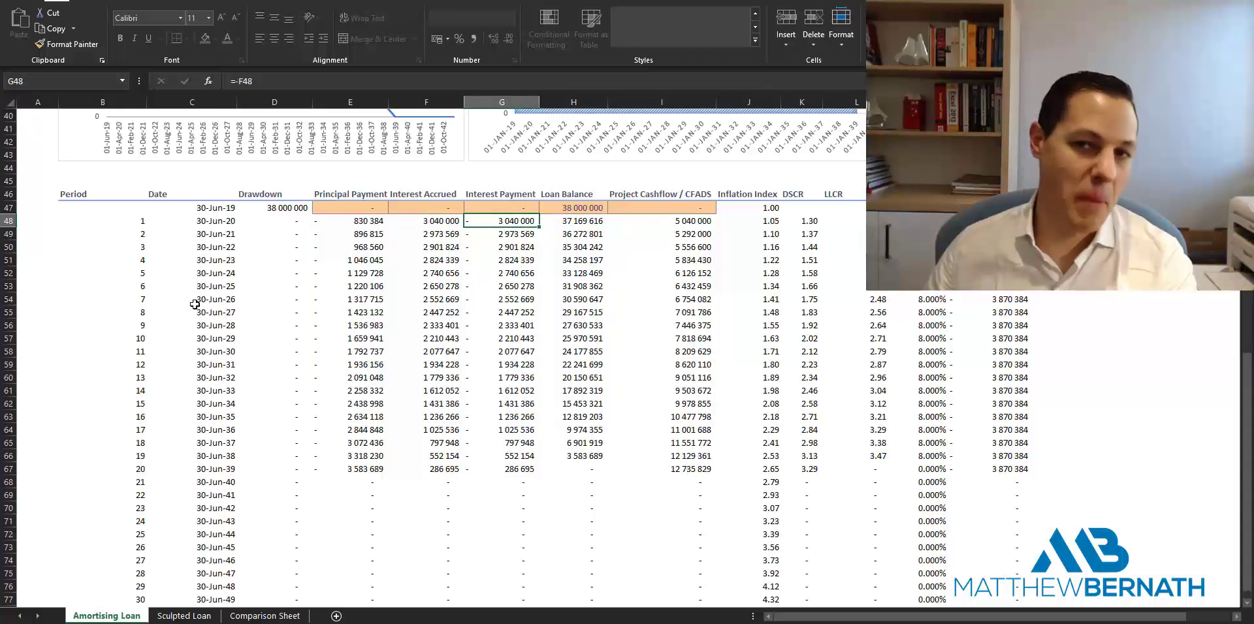
pyautogui.press('Right')
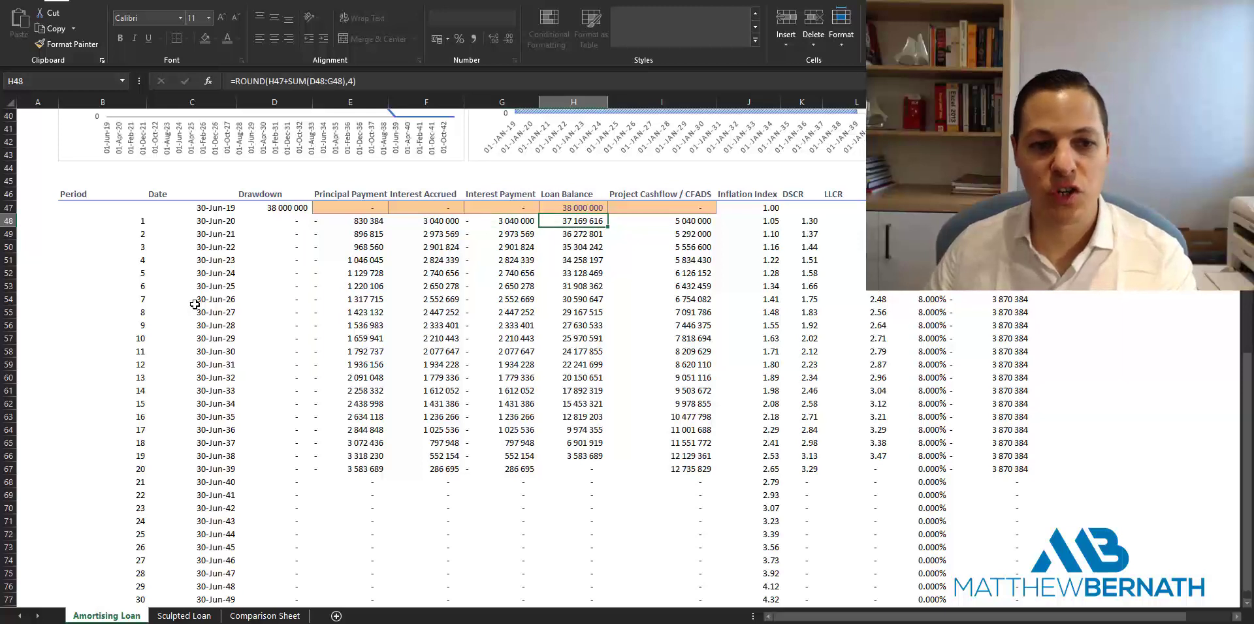
pyautogui.press('Left')
pyautogui.press('Left')
pyautogui.press('Left')
pyautogui.press('Right')
pyautogui.press('Right')
pyautogui.press('Right')
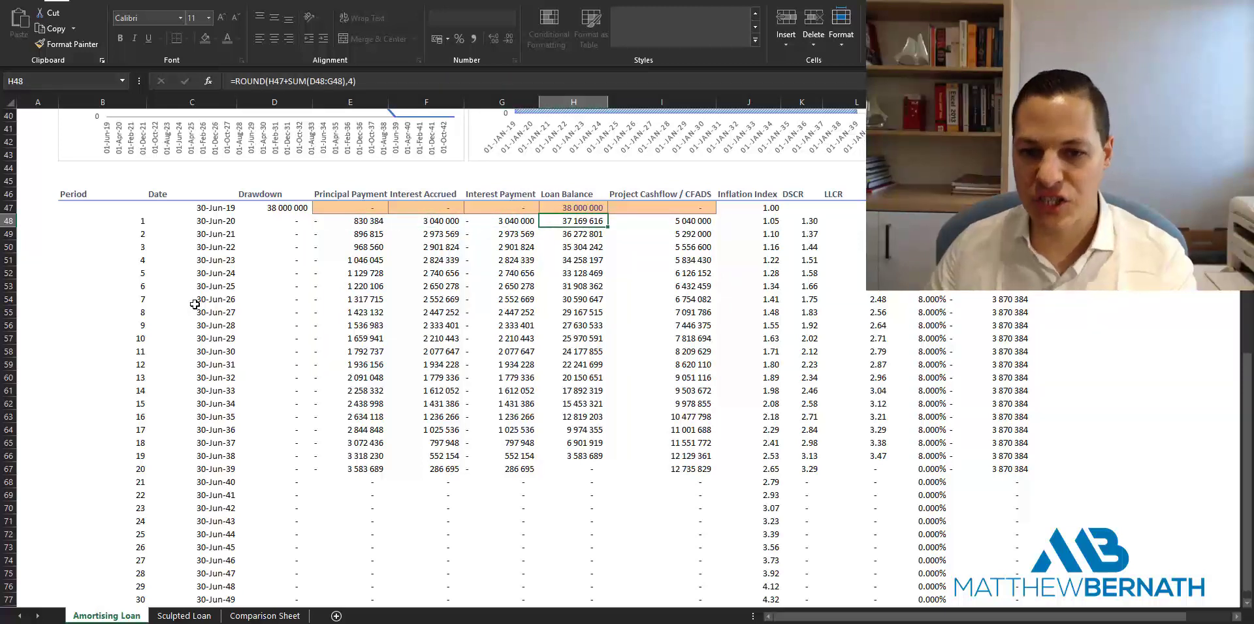
pyautogui.press('Right')
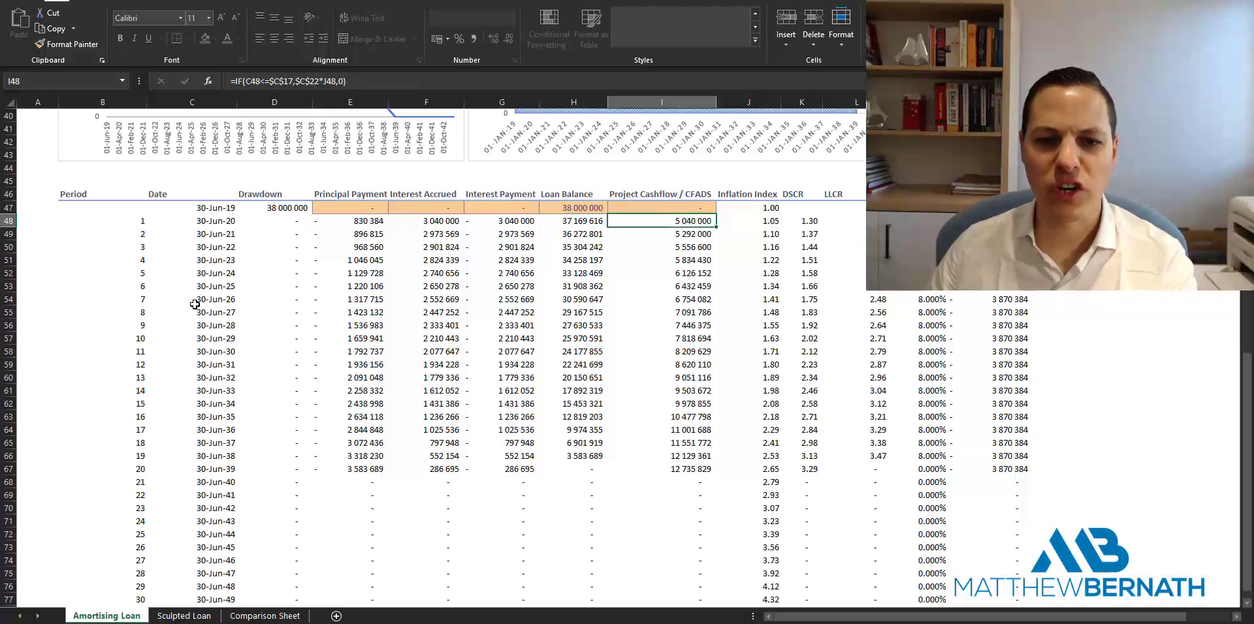
pyautogui.press('Up')
# Scroll through the amortising schedule and charts, then show the formula behind the minimum DSCR.
pyautogui.scroll(13, 194, 304)
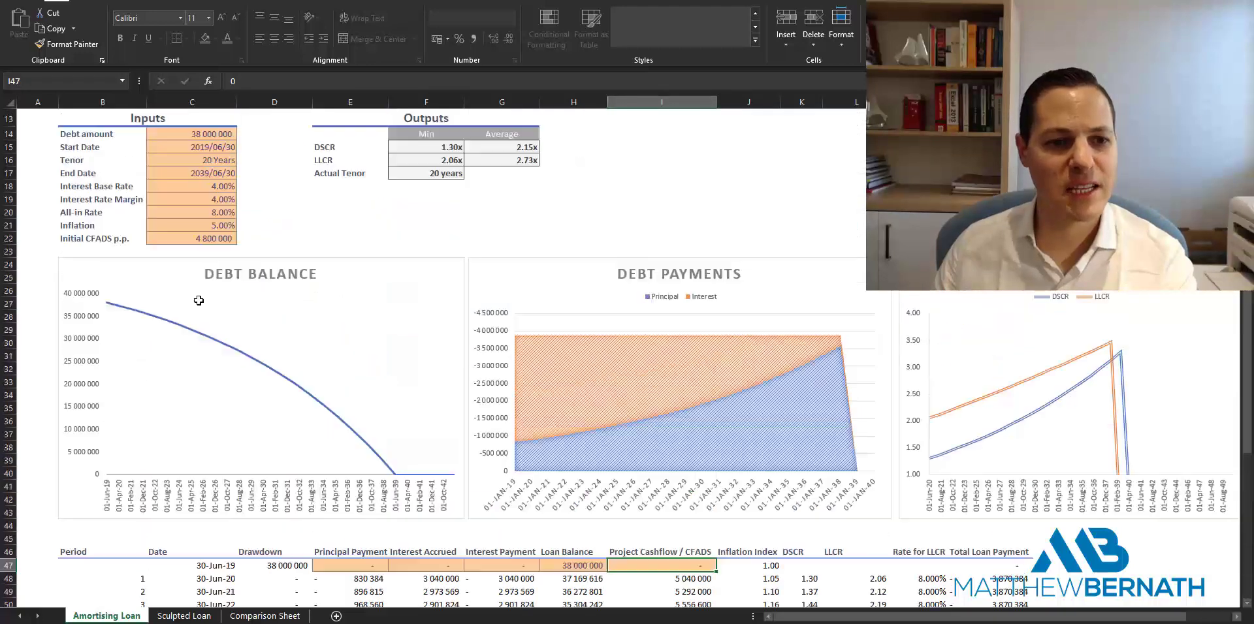
pyautogui.scroll(-11, 217, 403)
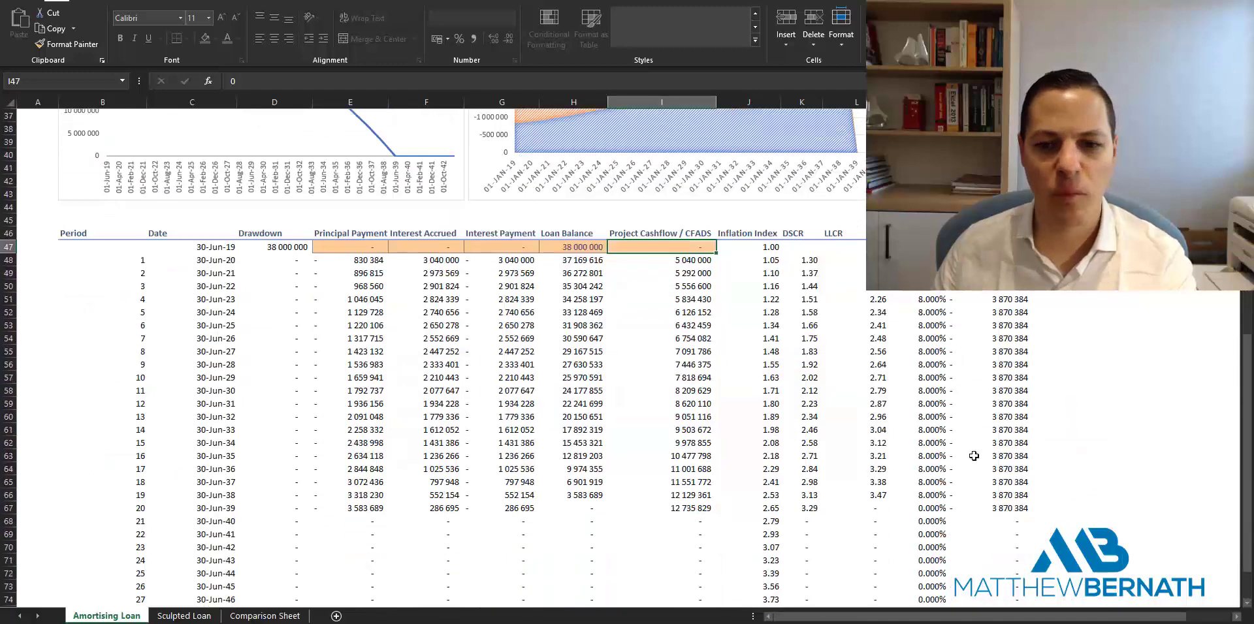
pyautogui.scroll(9, 31, 240)
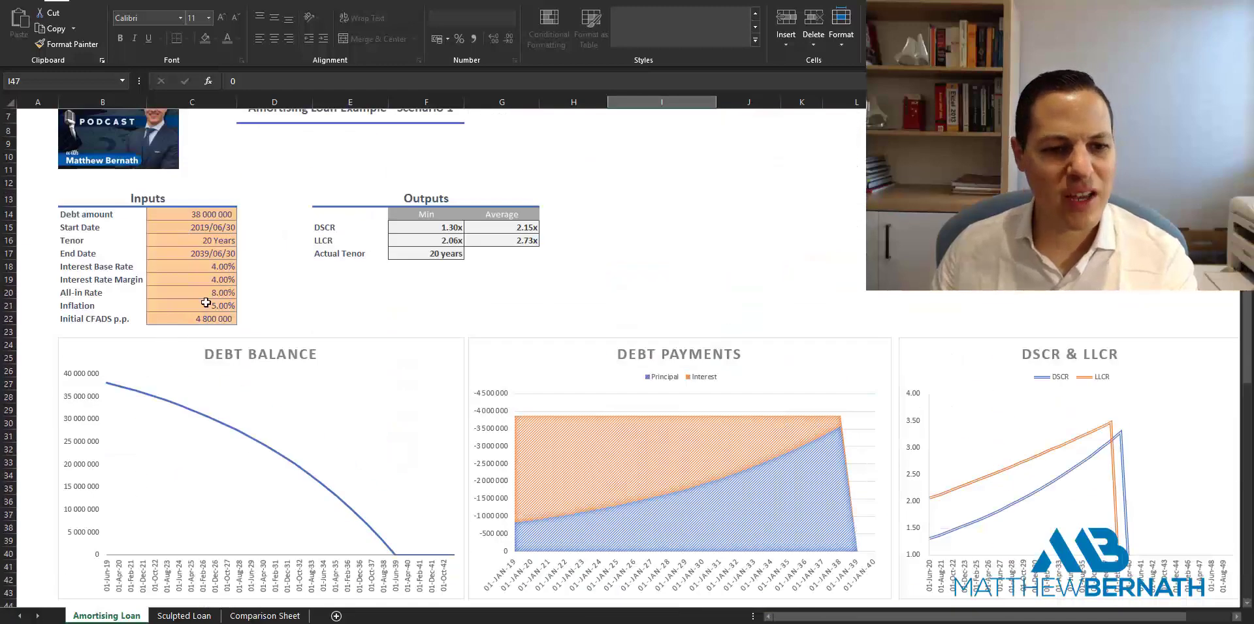
pyautogui.scroll(-9, 441, 339)
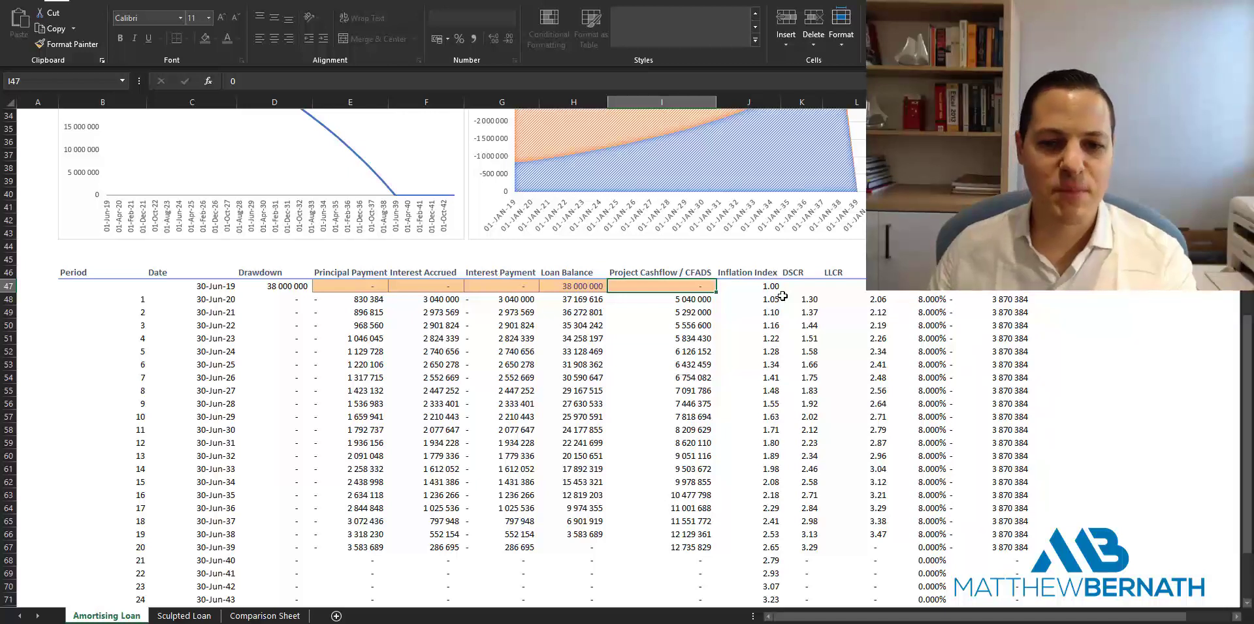
pyautogui.scroll(1, 782, 296)
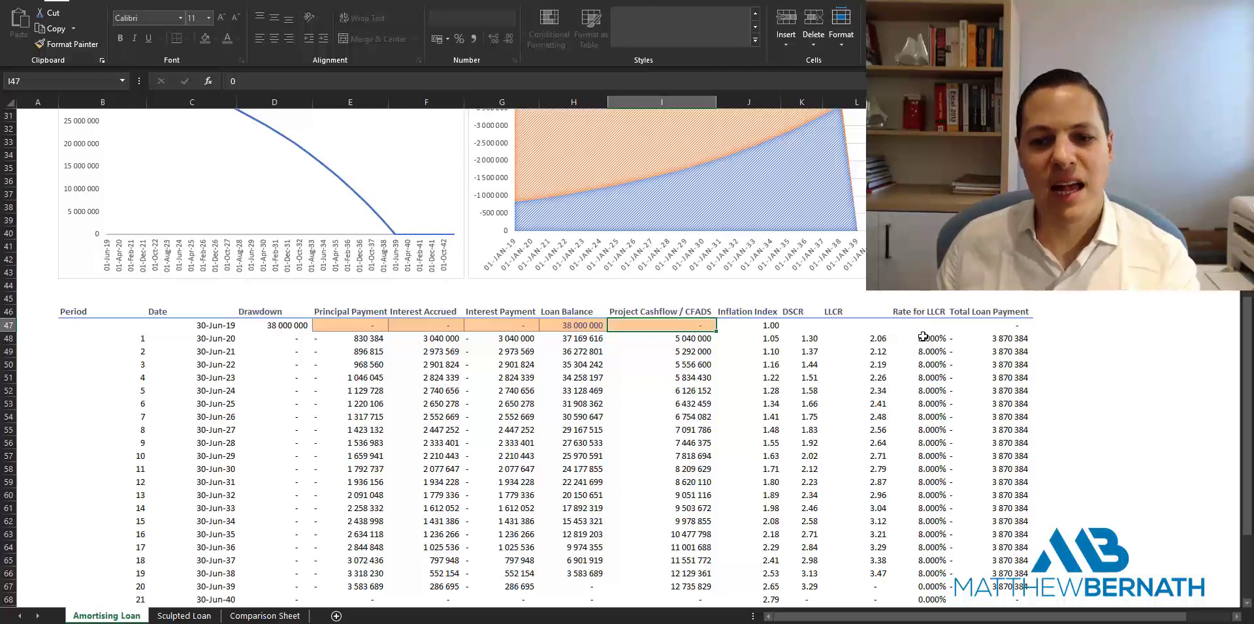
pyautogui.scroll(10, 908, 397)
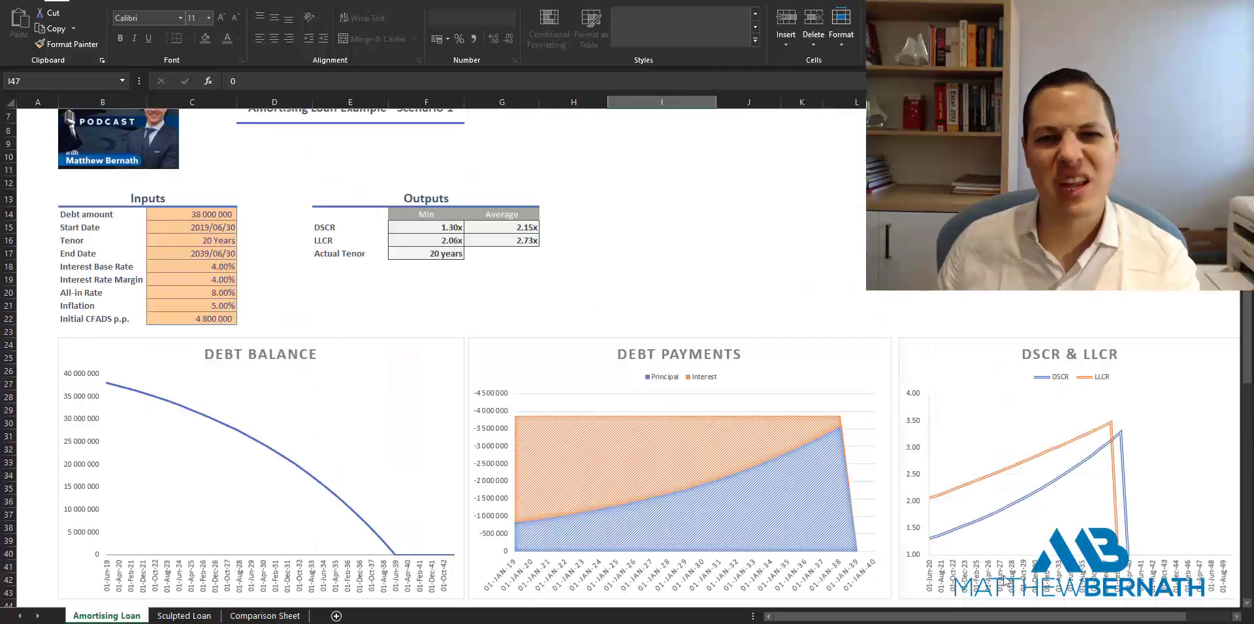
pyautogui.scroll(-9, 1007, 583)
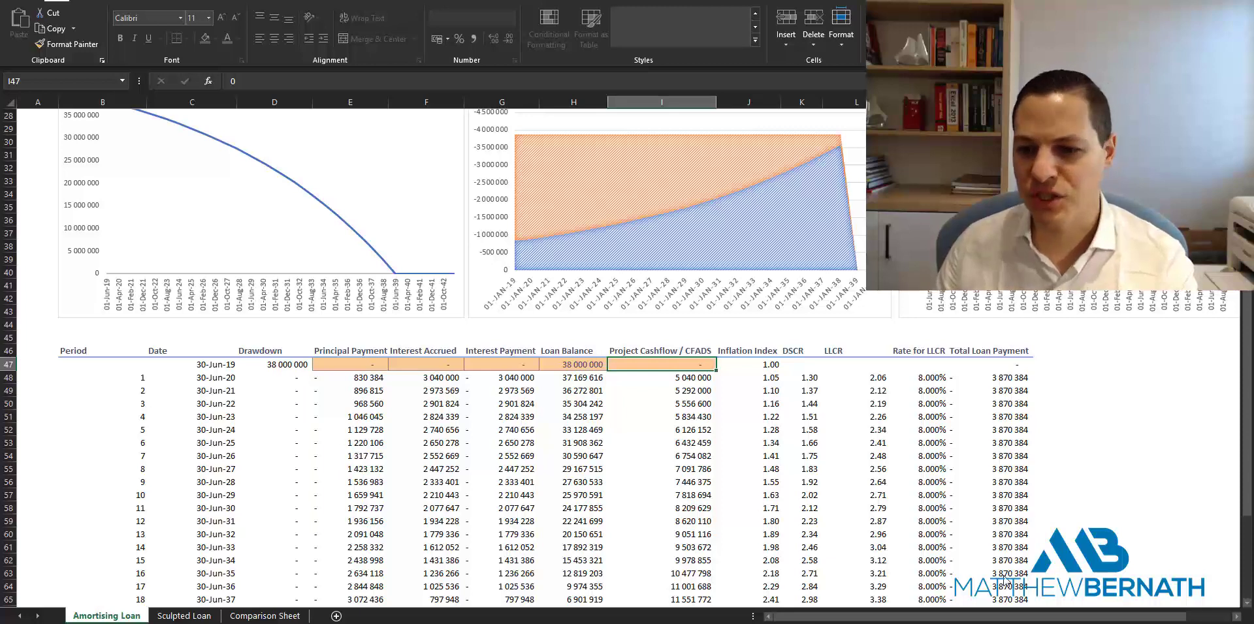
pyautogui.scroll(-3, 1004, 583)
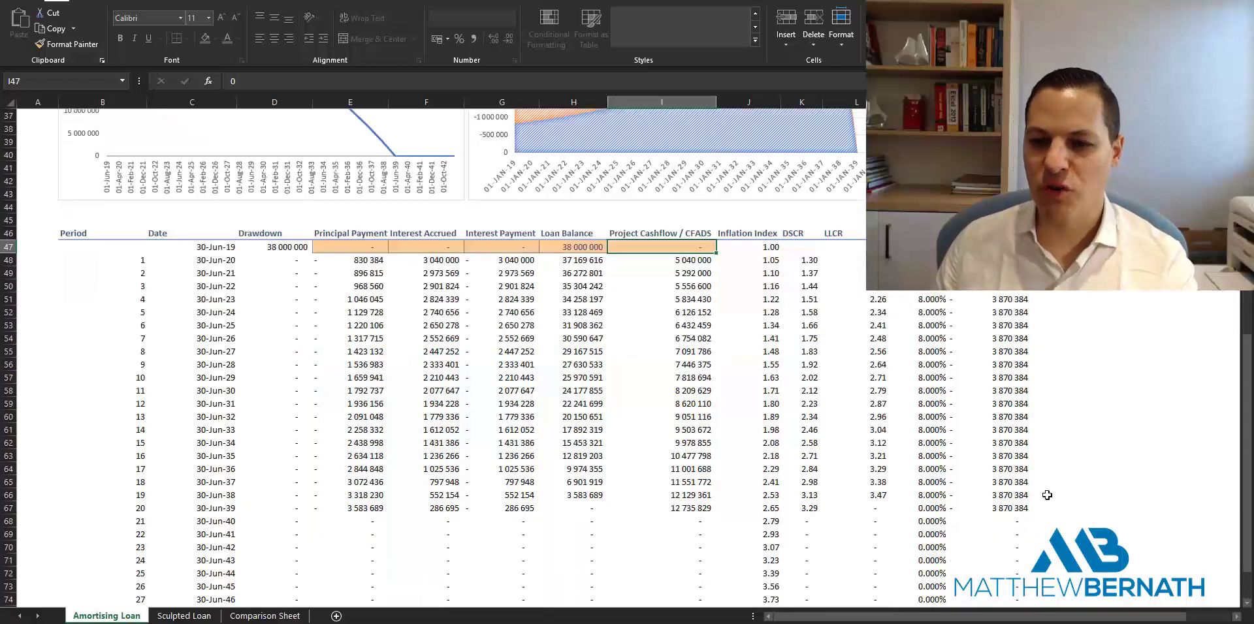
pyautogui.scroll(8, 878, 436)
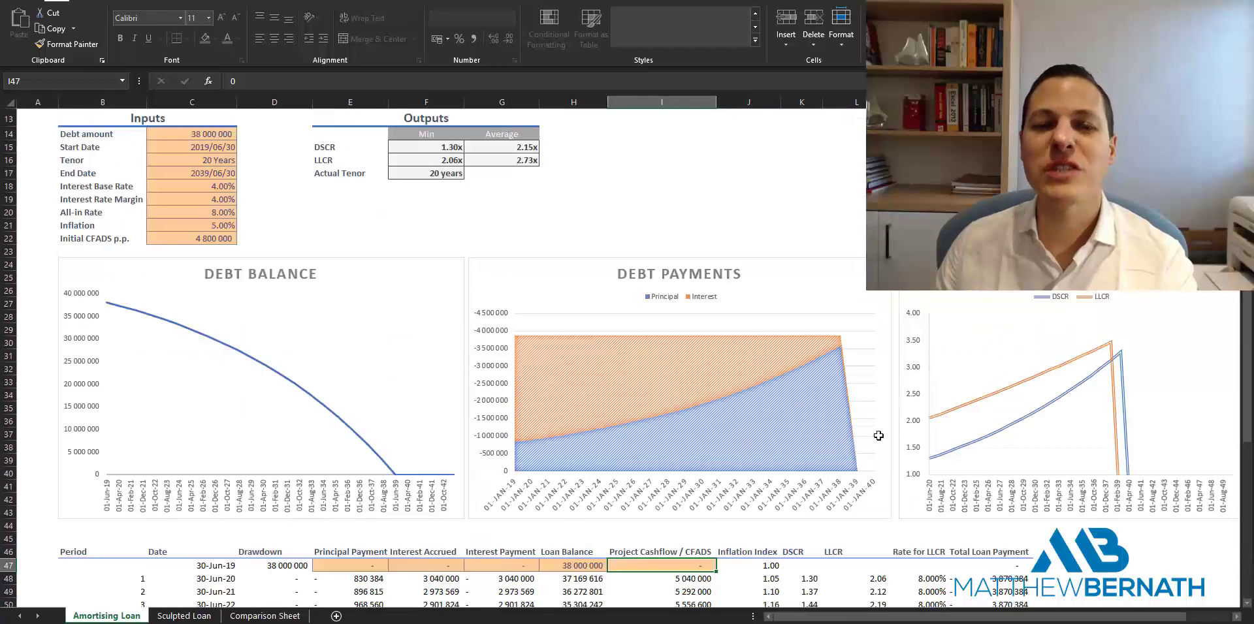
pyautogui.scroll(-9, 879, 436)
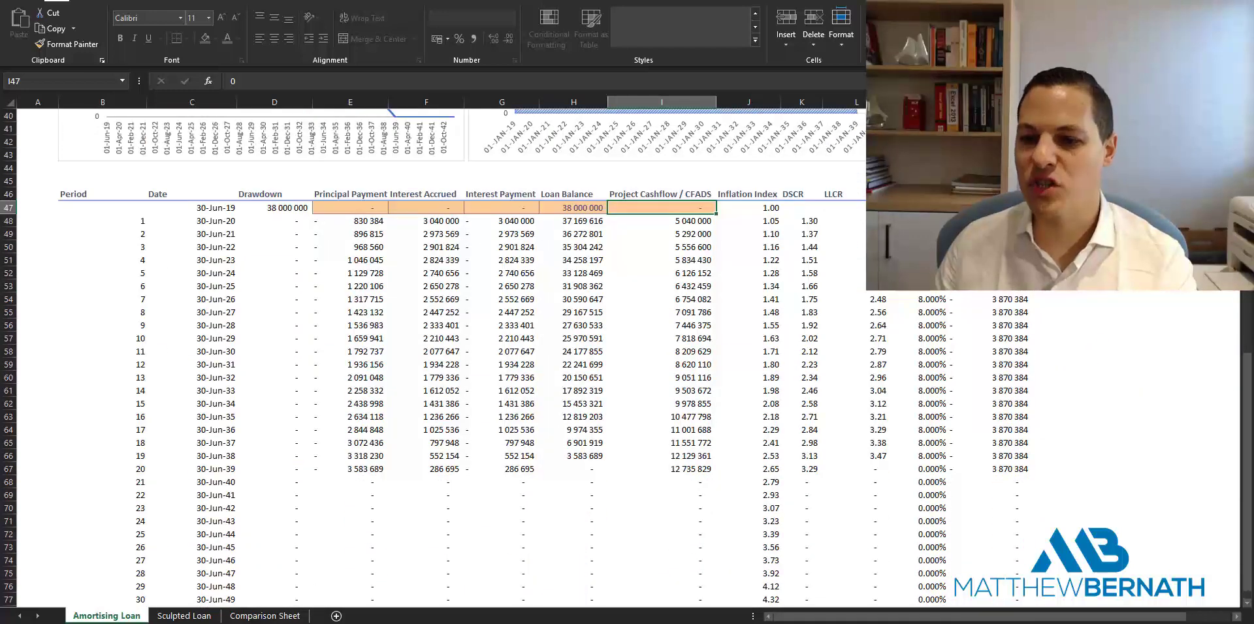
pyautogui.scroll(5, 1018, 461)
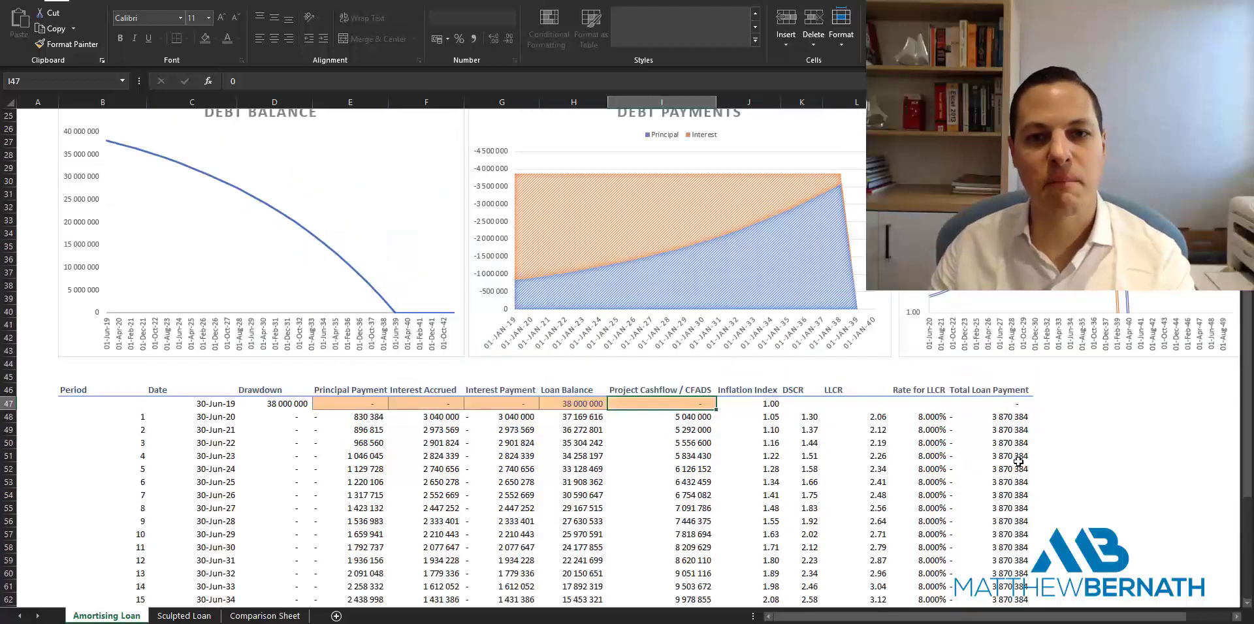
pyautogui.scroll(3, 1017, 462)
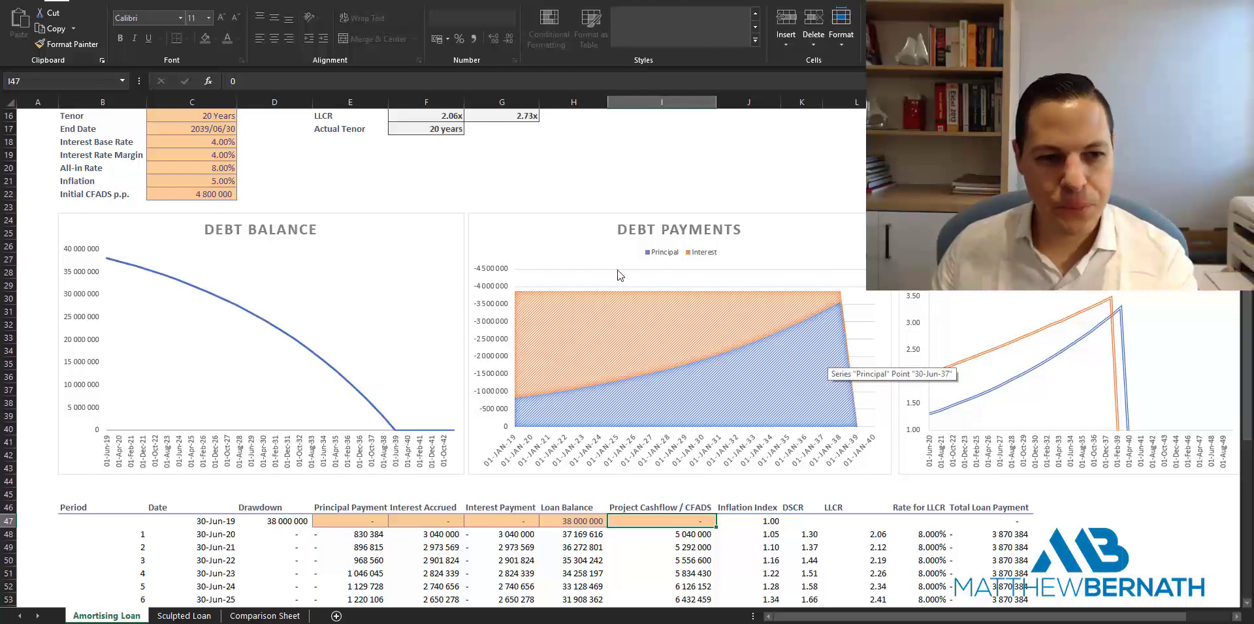
pyautogui.scroll(-1, 294, 177)
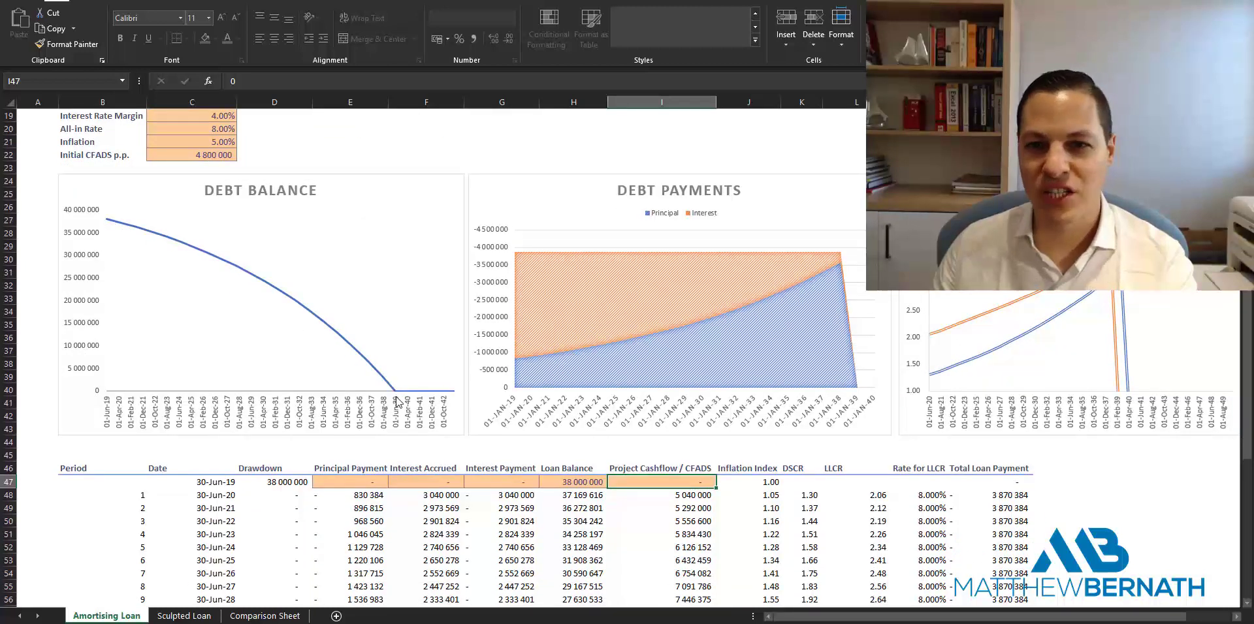
pyautogui.hscroll(1, 997, 360)
pyautogui.hscroll(1, 997, 359)
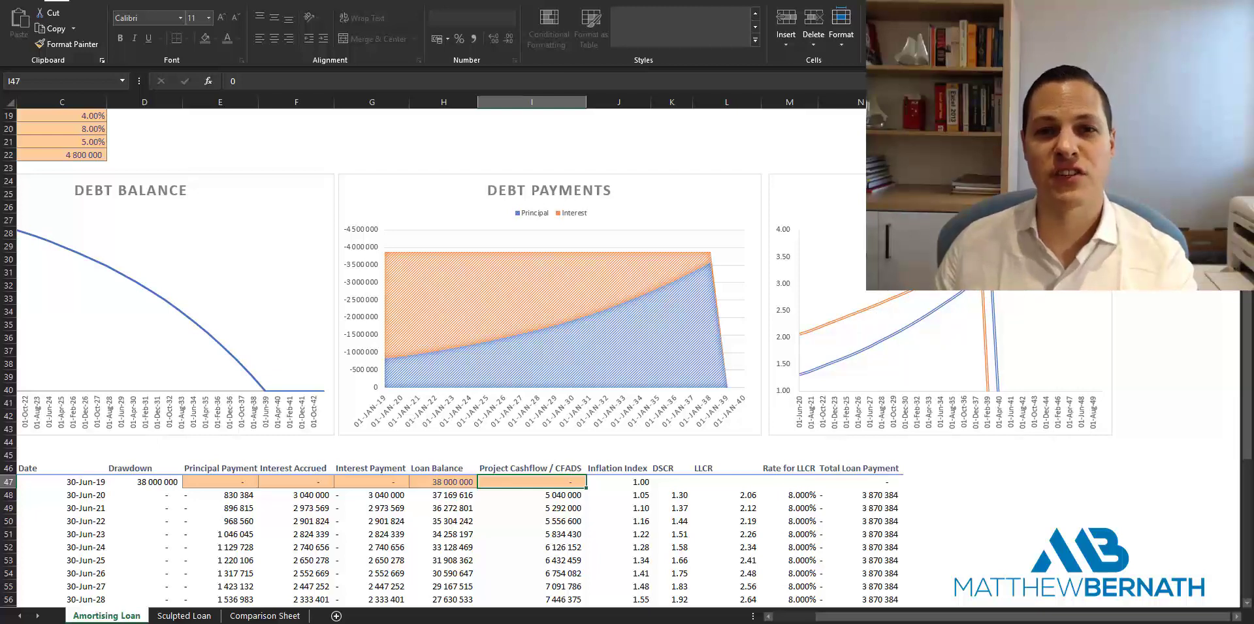
pyautogui.scroll(-5, 718, 340)
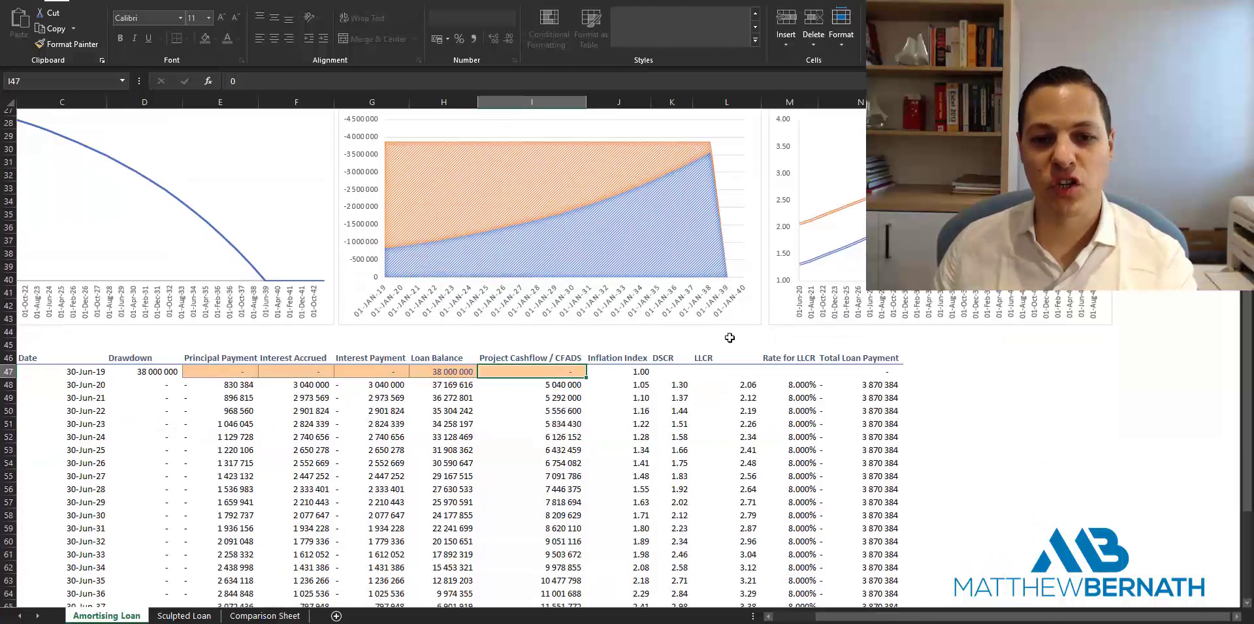
pyautogui.scroll(-4, 554, 404)
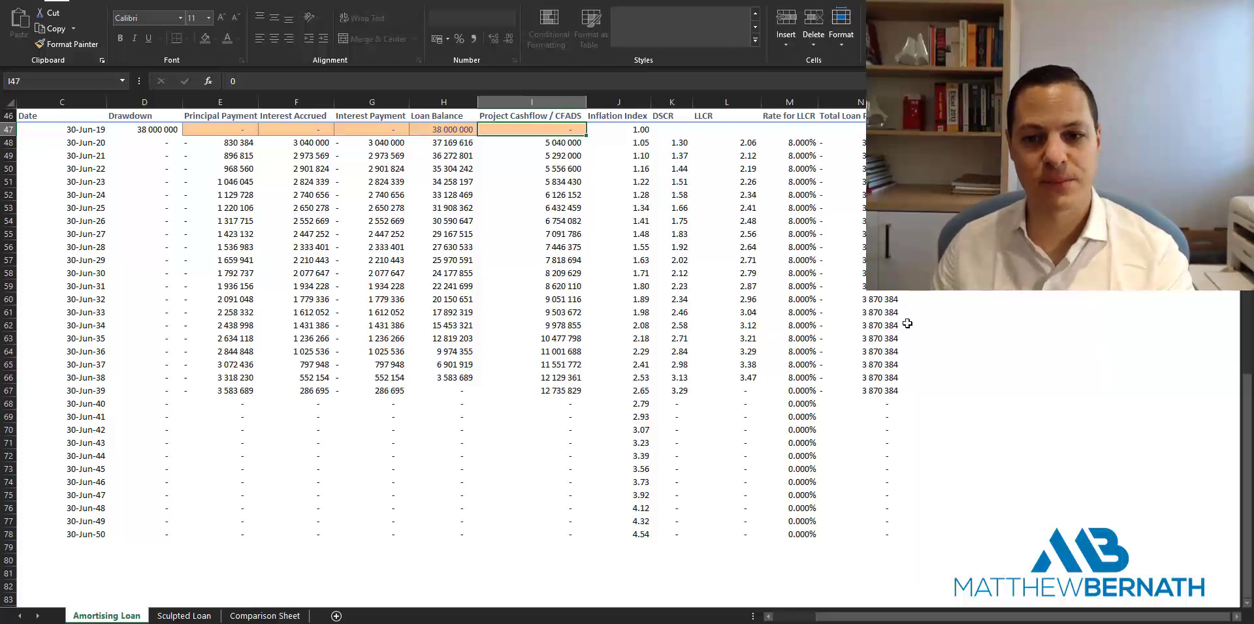
pyautogui.scroll(14, 906, 324)
pyautogui.hscroll(-2, 542, 125)
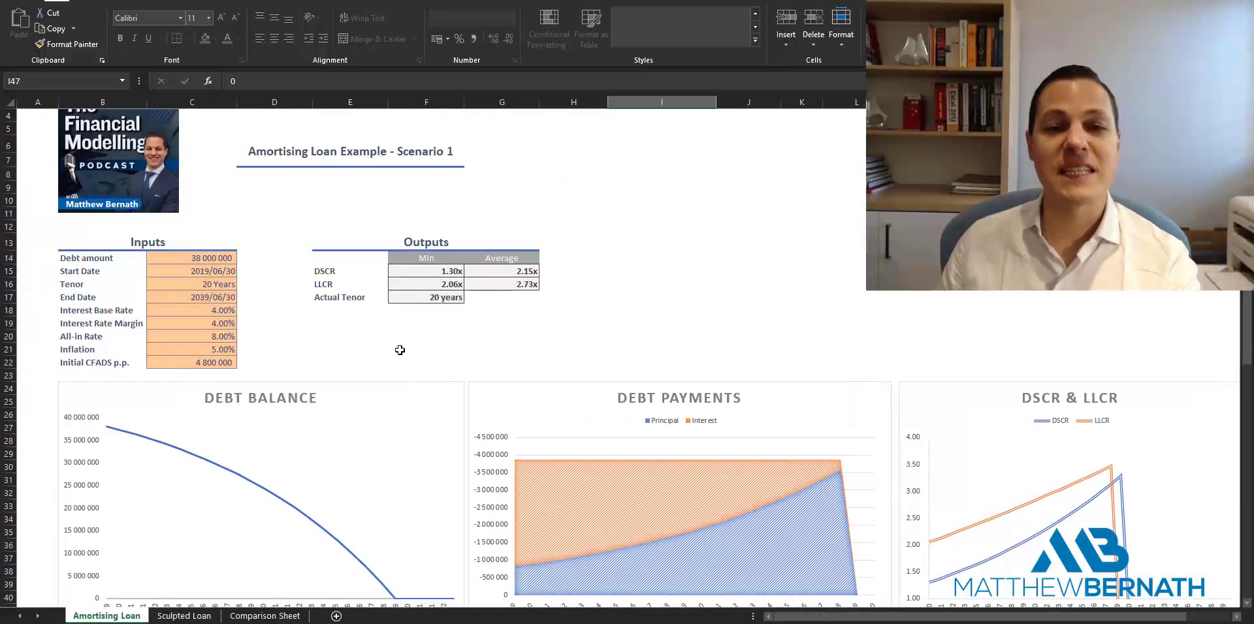
pyautogui.click(448, 272)
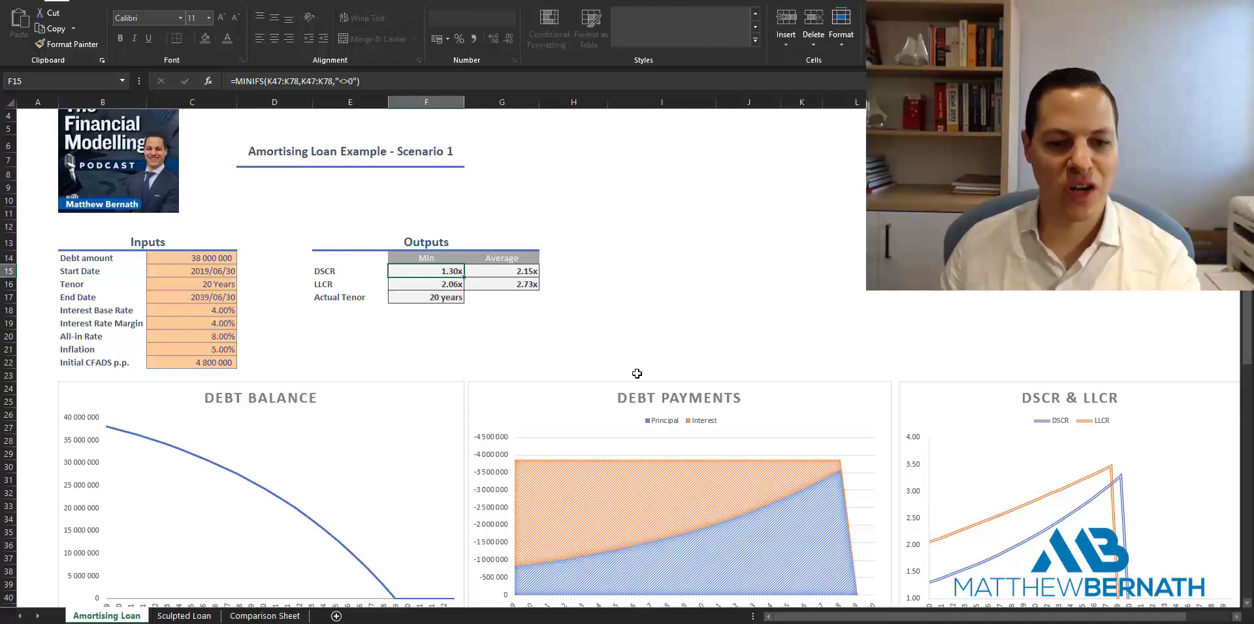
# Move to the Sculpted Loan sheet and select its Initial CFADS p.p. and Inflation inputs.
pyautogui.click(185, 616)
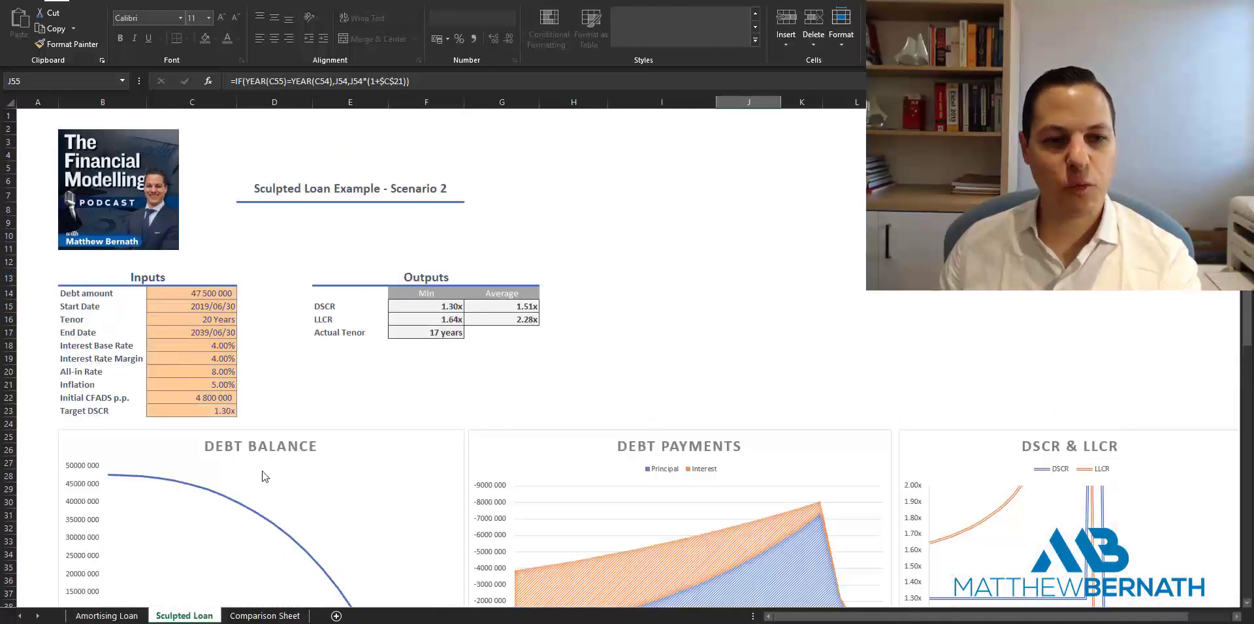
pyautogui.click(107, 615)
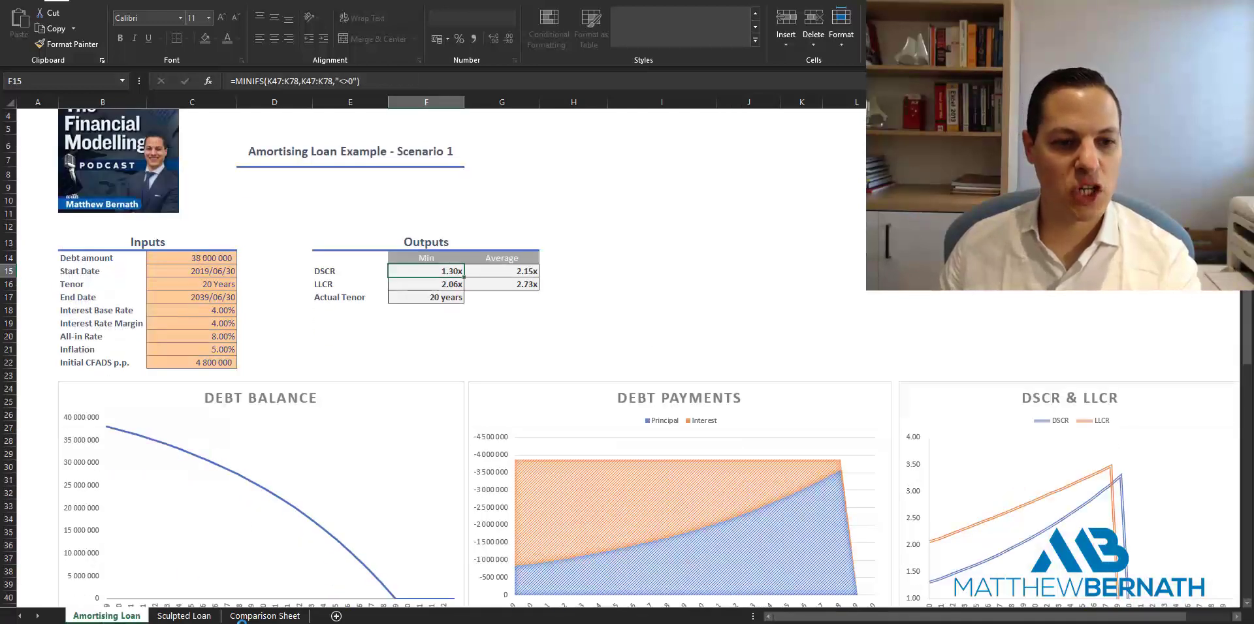
pyautogui.click(185, 616)
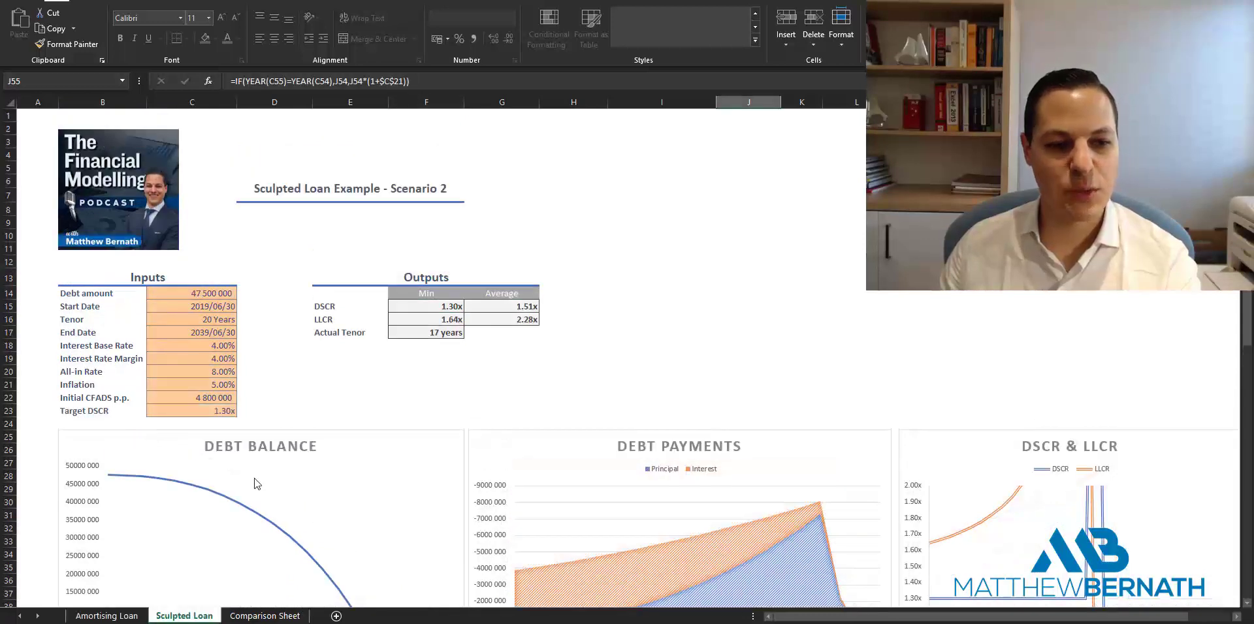
pyautogui.moveTo(86, 396); pyautogui.dragTo(170, 394)
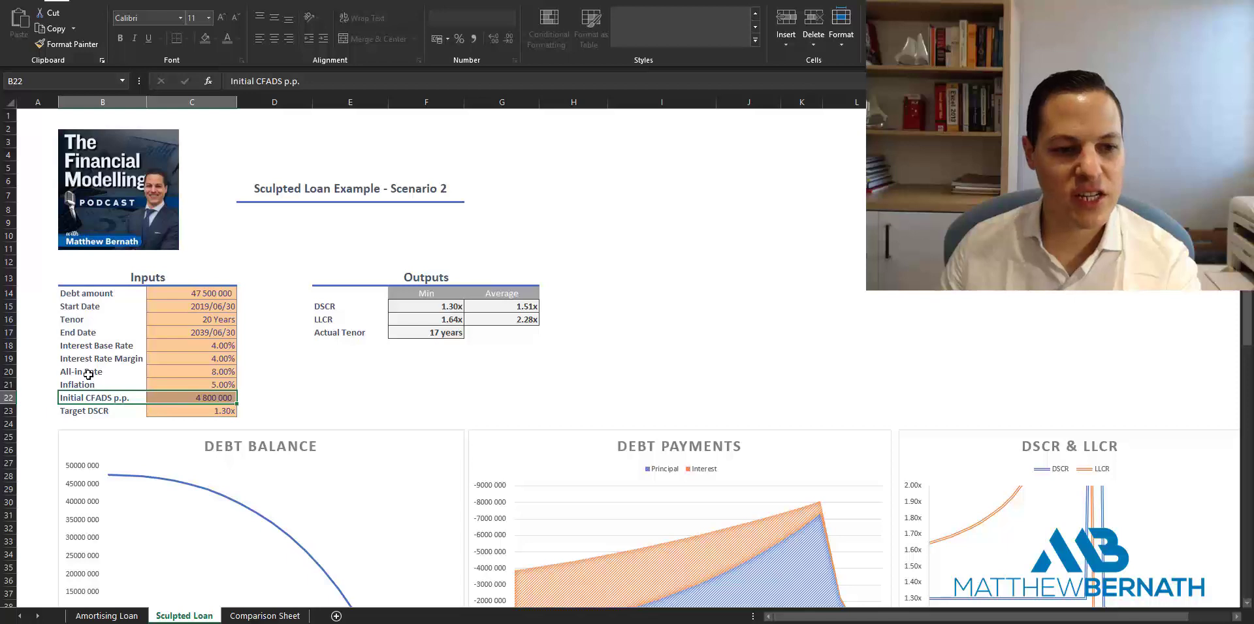
pyautogui.moveTo(80, 384); pyautogui.dragTo(213, 396)
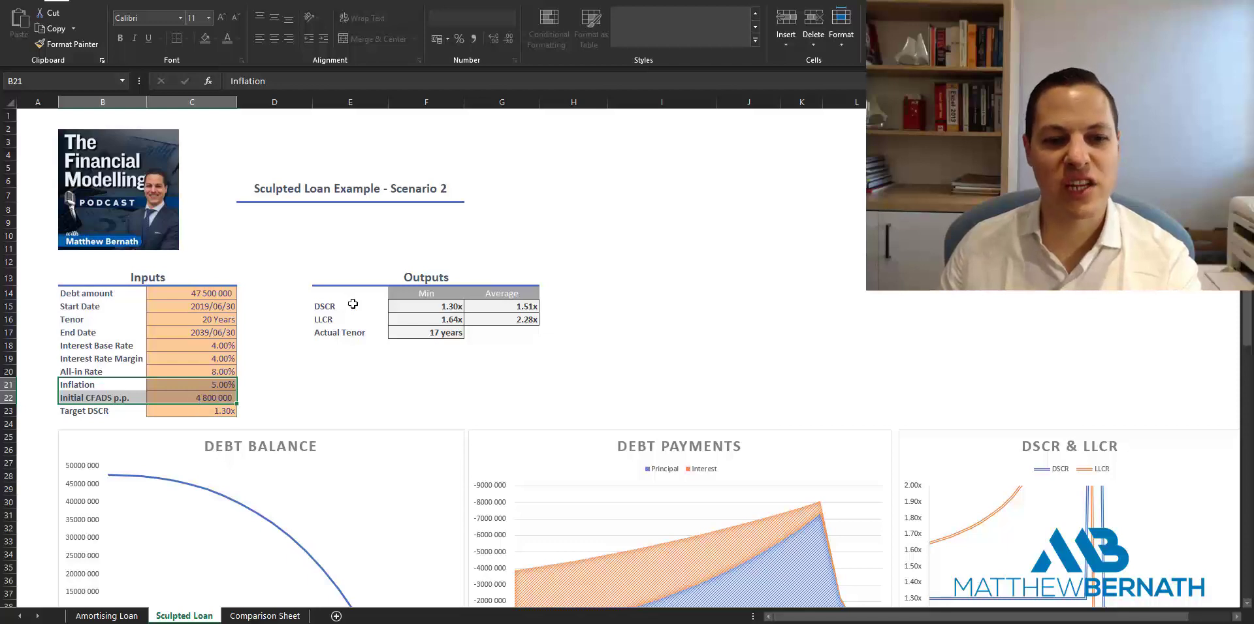
# Check the sculpted DSCR row, minimum DSCR formula and 47 500 000 debt amount against the Amortising Loan sheet.
pyautogui.moveTo(346, 306); pyautogui.dragTo(519, 304)
pyautogui.click(438, 304)
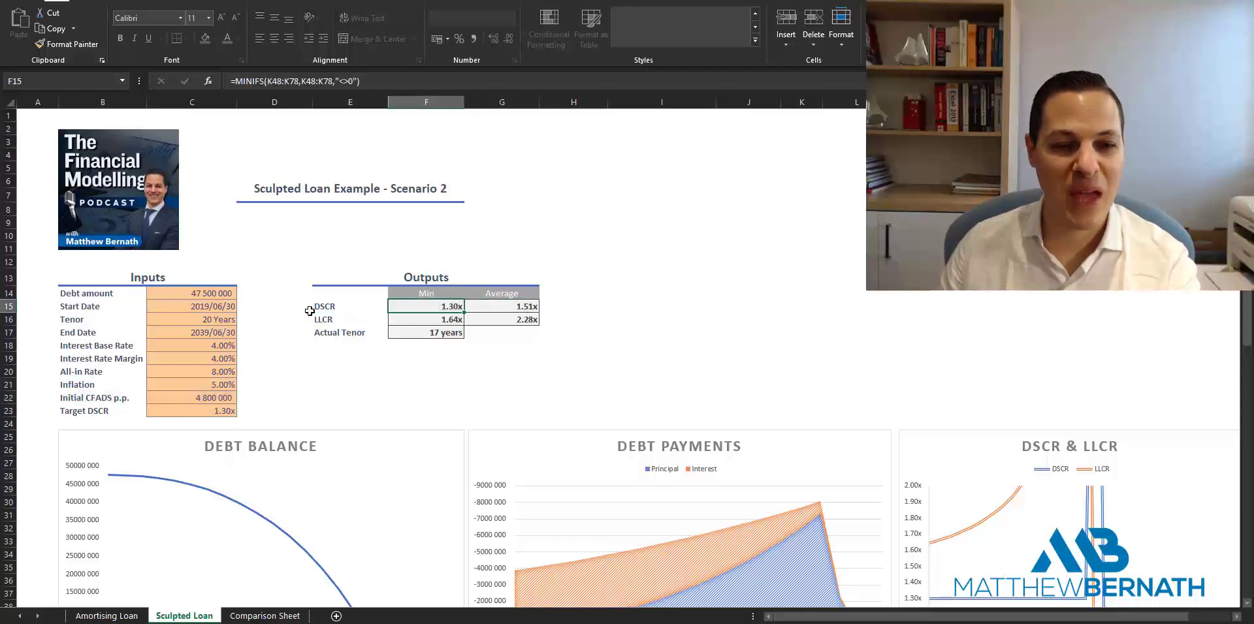
pyautogui.click(222, 292)
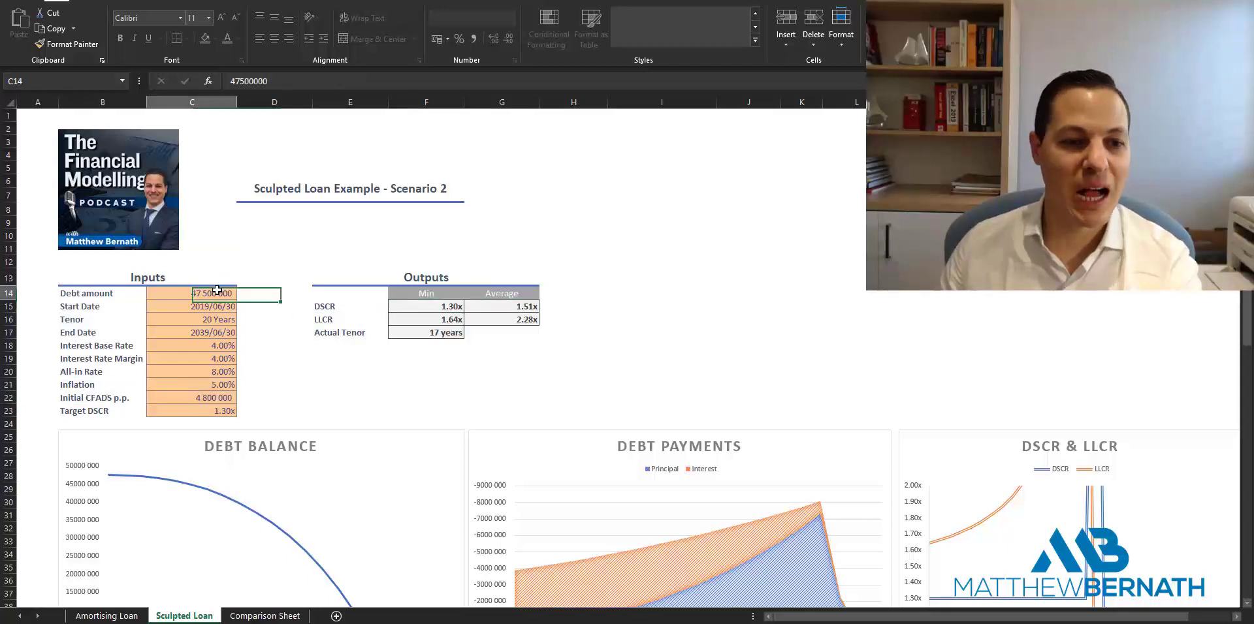
pyautogui.click(117, 614)
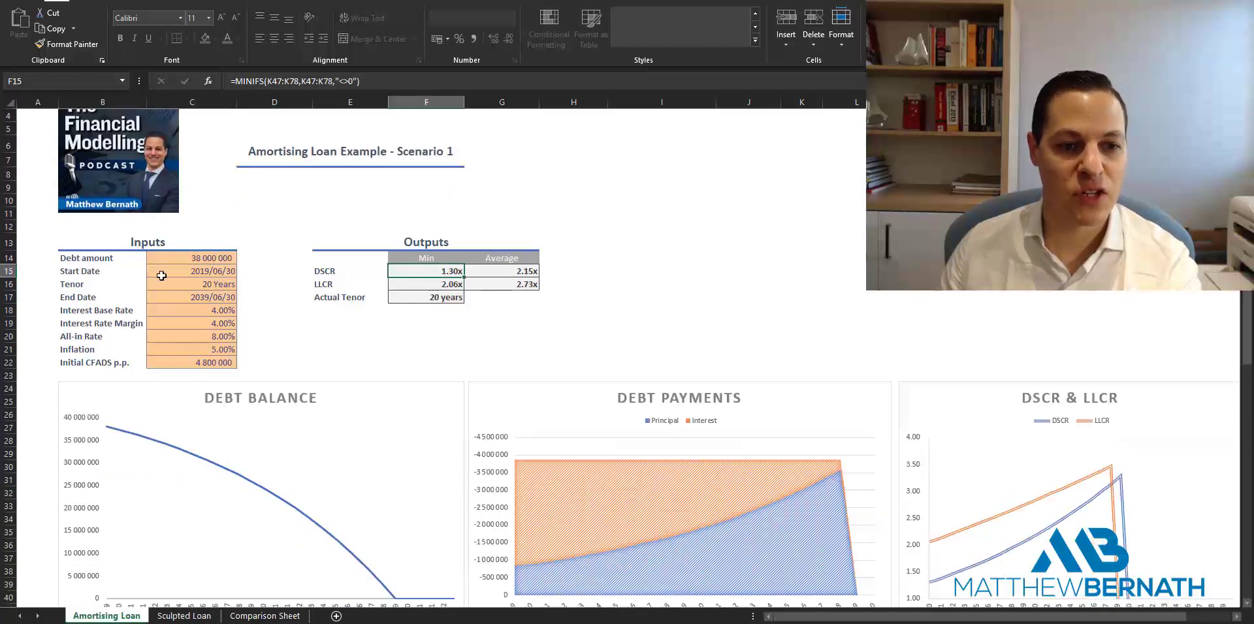
pyautogui.click(184, 616)
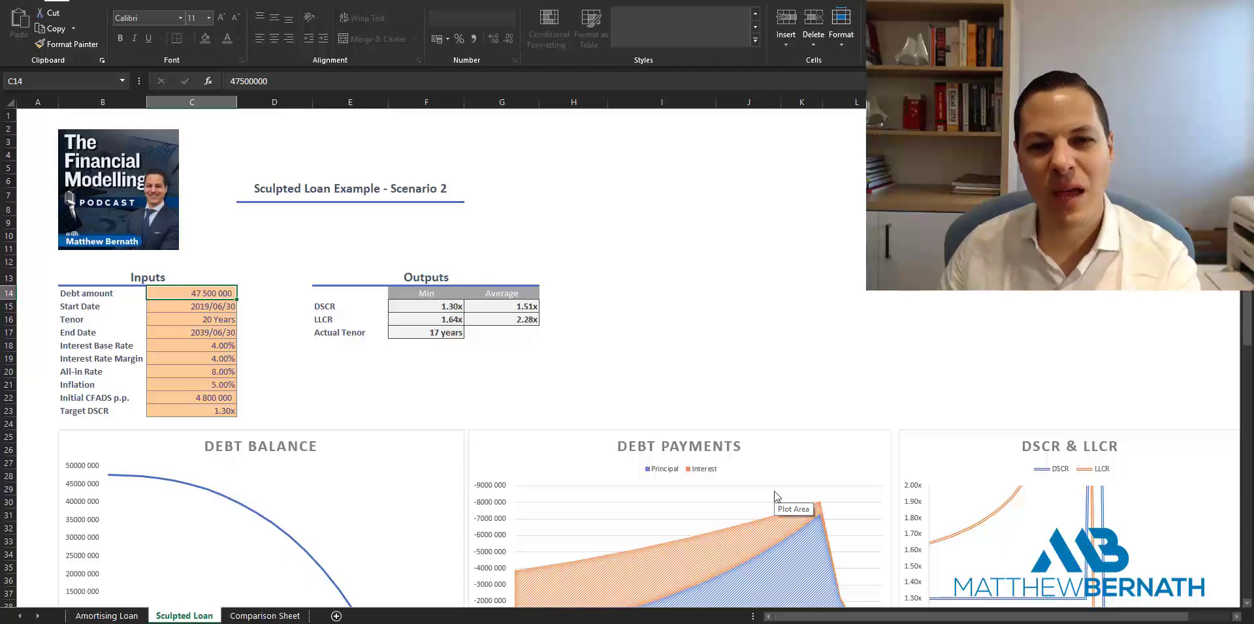
# Select the sculpted Total Loan Payment values N49:N66 and inspect the final payment formula in N65.
pyautogui.scroll(-3, 398, 304)
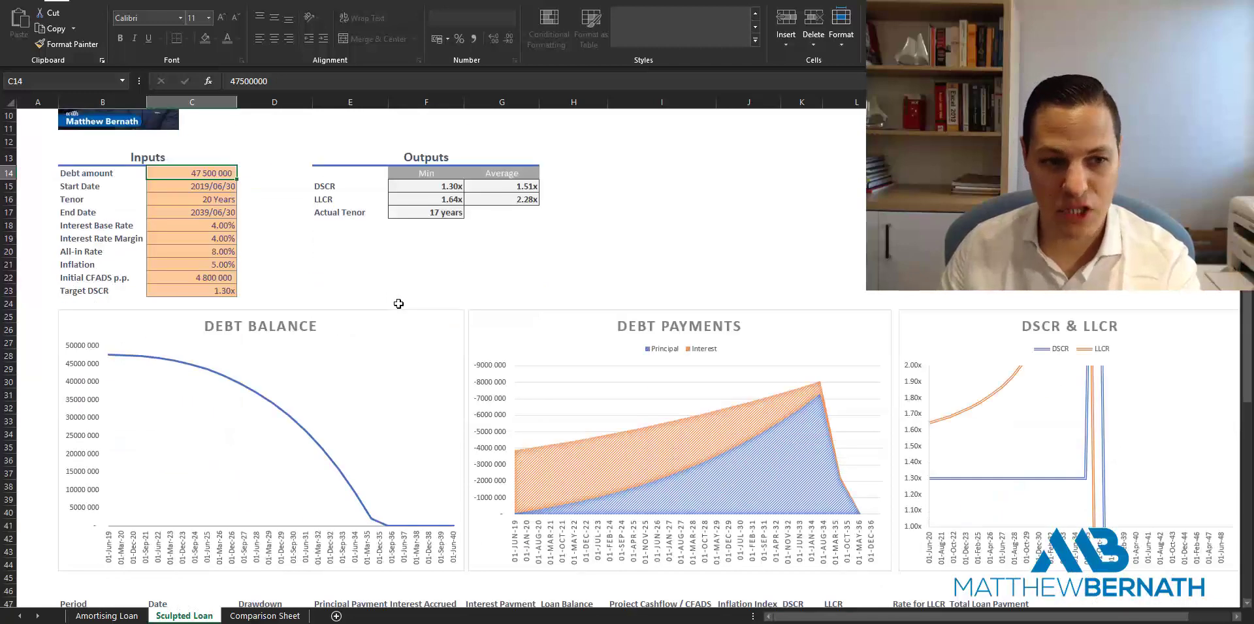
pyautogui.scroll(-5, 399, 303)
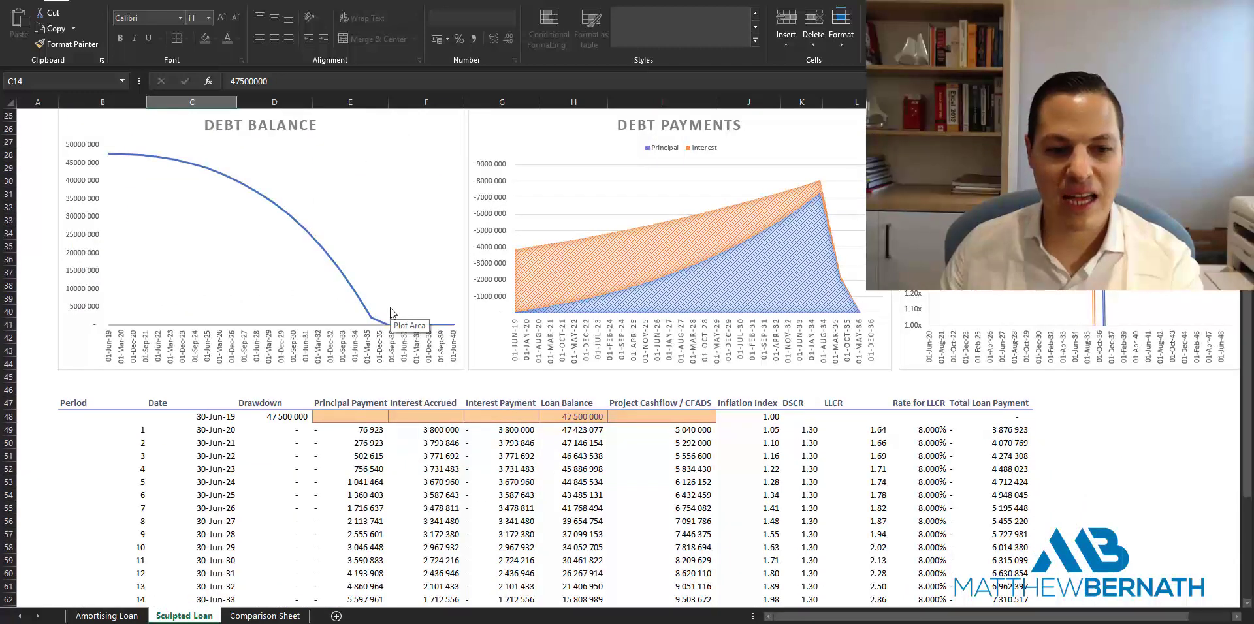
pyautogui.scroll(-2, 392, 313)
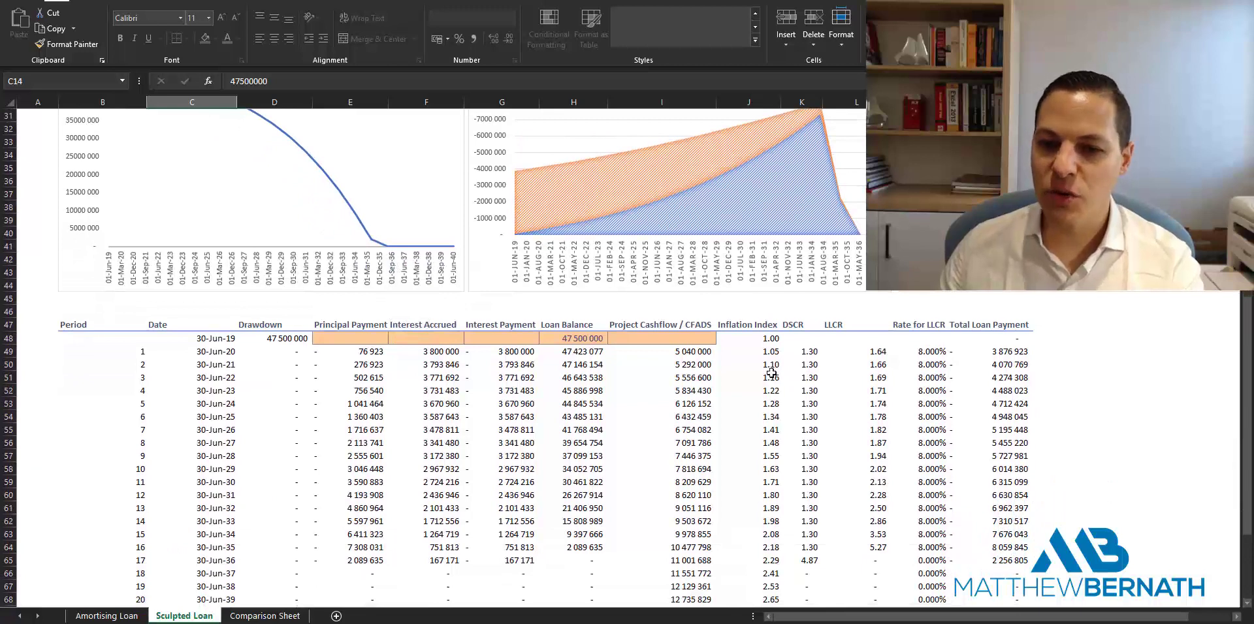
pyautogui.moveTo(1003, 347); pyautogui.dragTo(1025, 572)
pyautogui.moveTo(1009, 396); pyautogui.dragTo(1012, 539)
pyautogui.click(1009, 560)
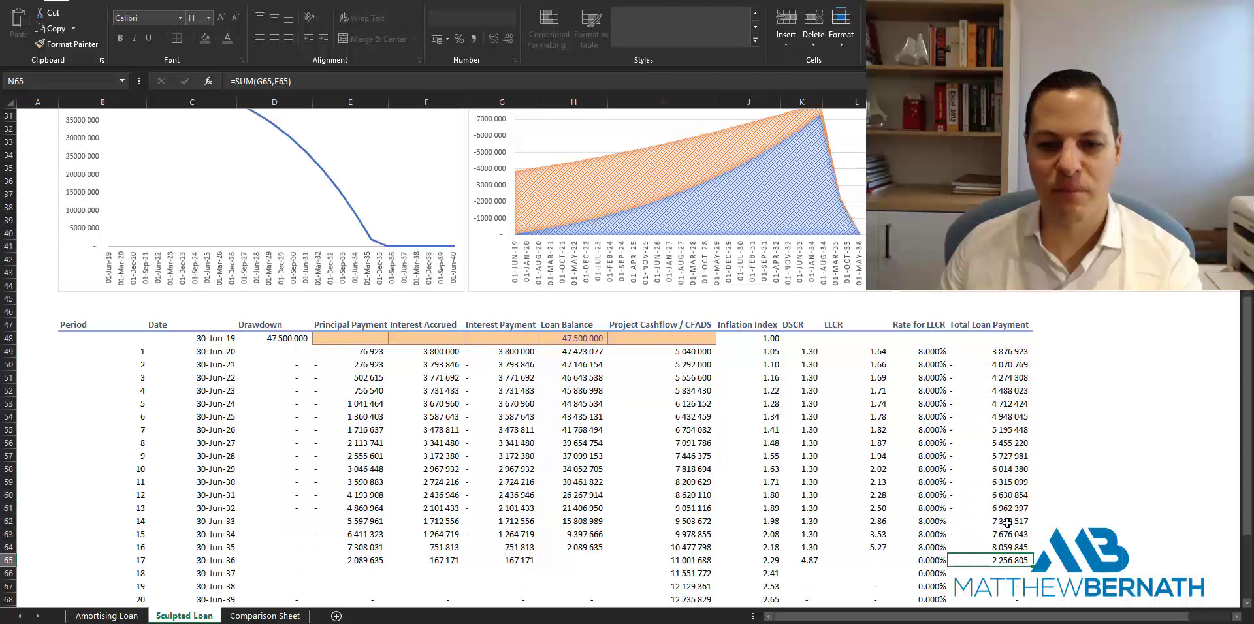
pyautogui.scroll(10, 1012, 522)
pyautogui.scroll(-7, 1041, 325)
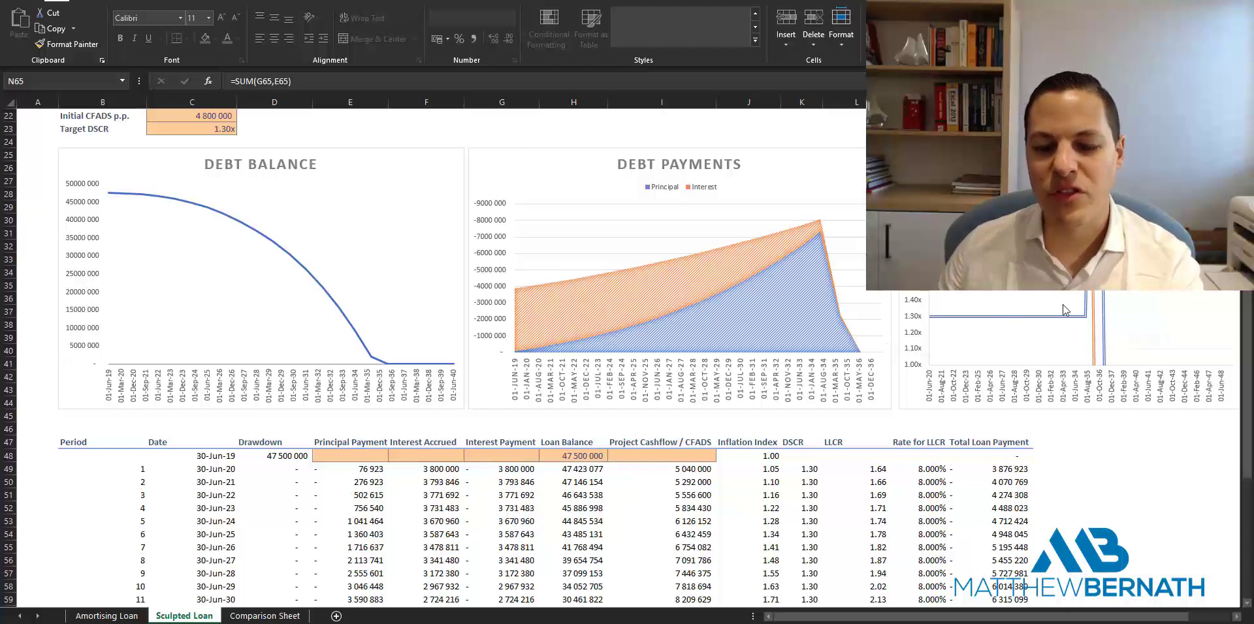
# Glance over the Amortising Loan sheet, then return to the Sculpted Loan Inputs and Outputs tables.
pyautogui.click(106, 615)
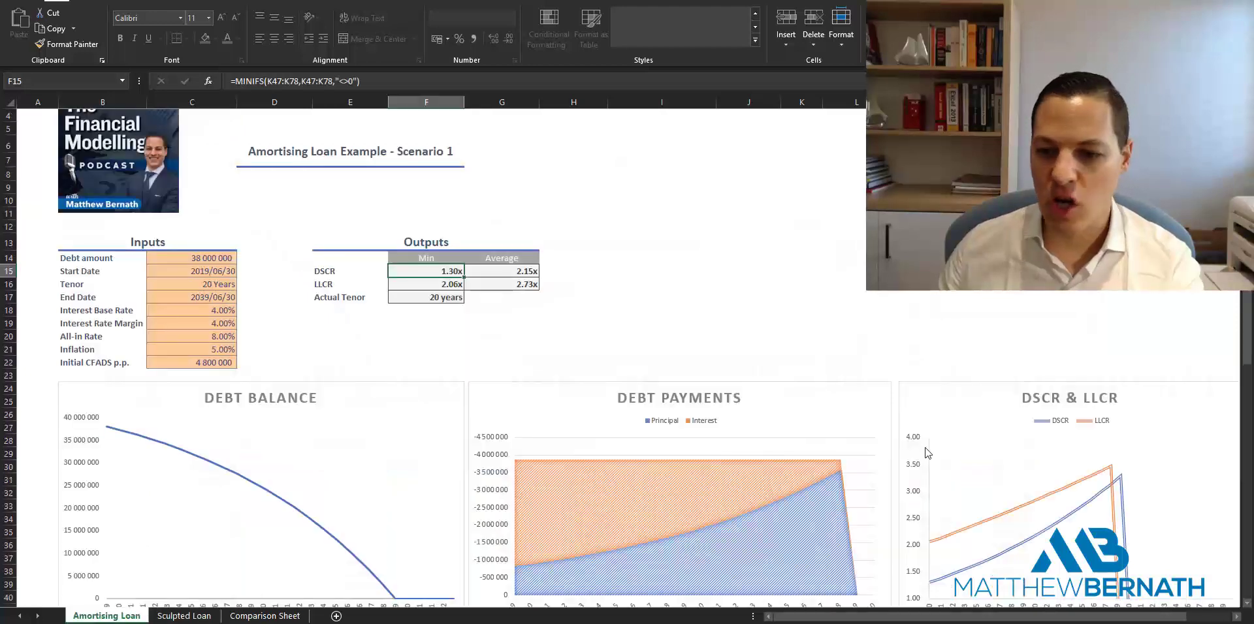
pyautogui.scroll(-6, 944, 463)
pyautogui.scroll(-6, 1070, 359)
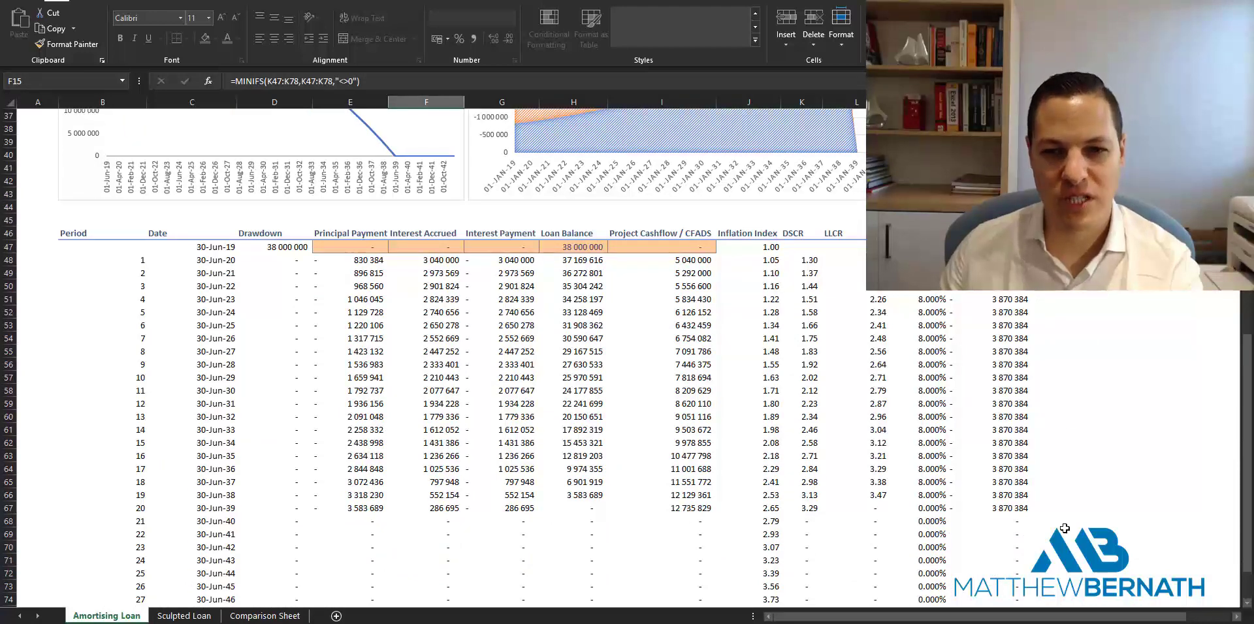
pyautogui.scroll(5, 685, 209)
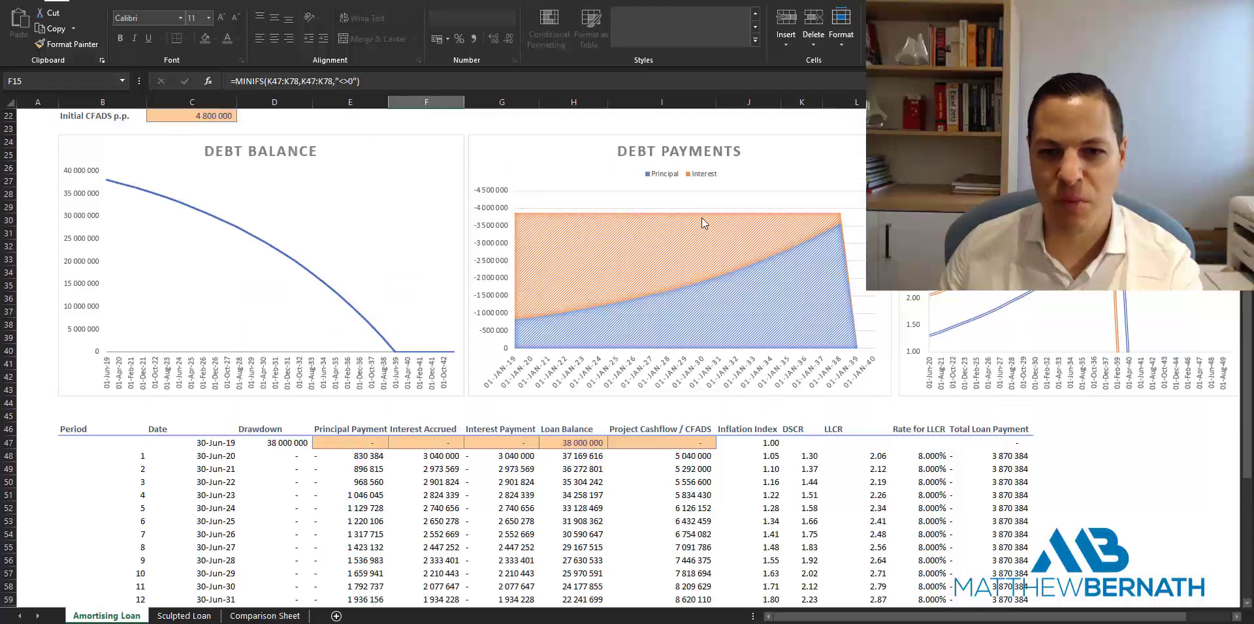
pyautogui.click(173, 616)
pyautogui.scroll(3, 812, 385)
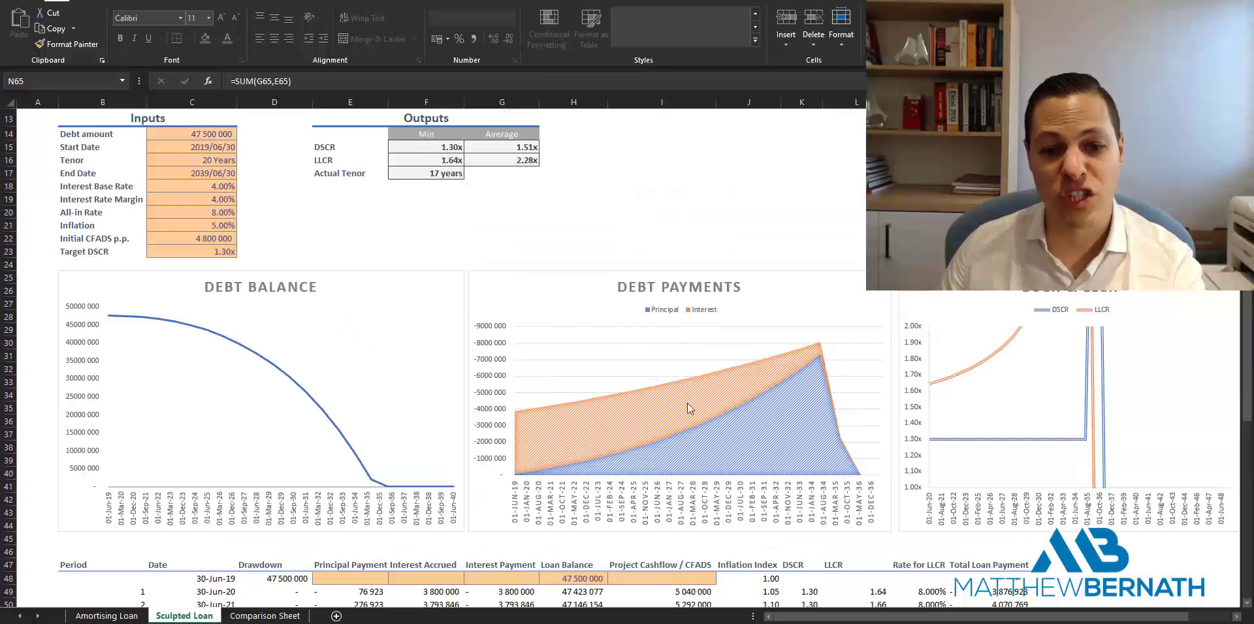
# Read the MINIFS formulas for minimum LLCR (F16) and DSCR (F15), then the MAX principal formula in E49.
pyautogui.scroll(-2, 789, 447)
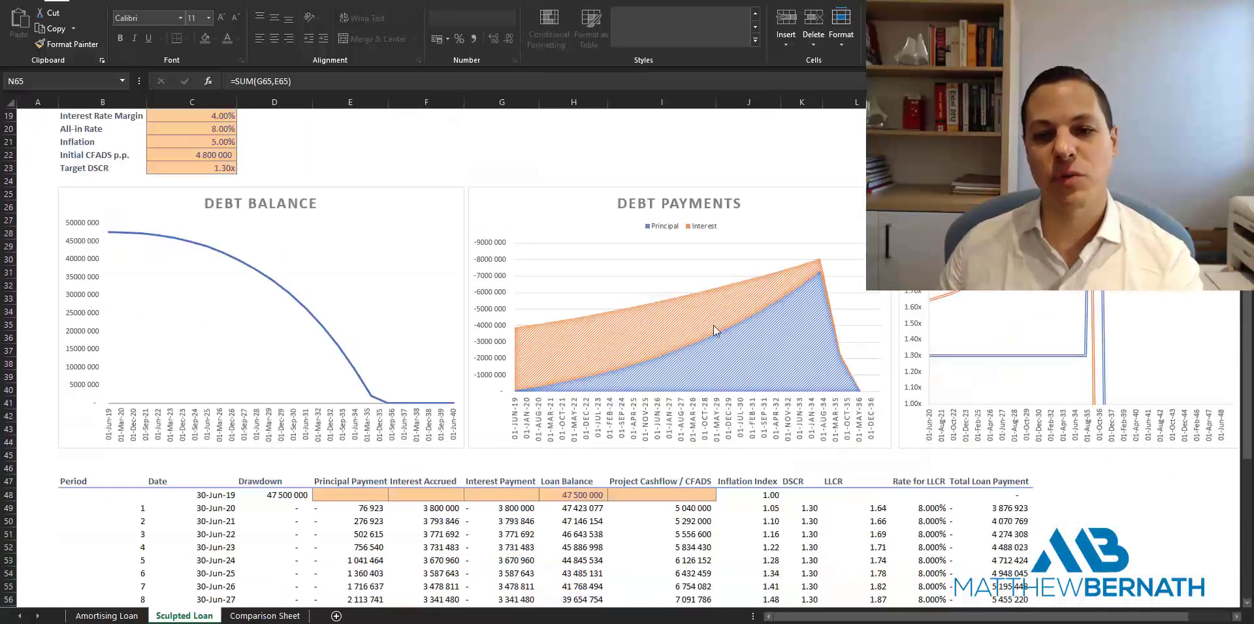
pyautogui.scroll(-3, 365, 427)
pyautogui.scroll(9, 365, 428)
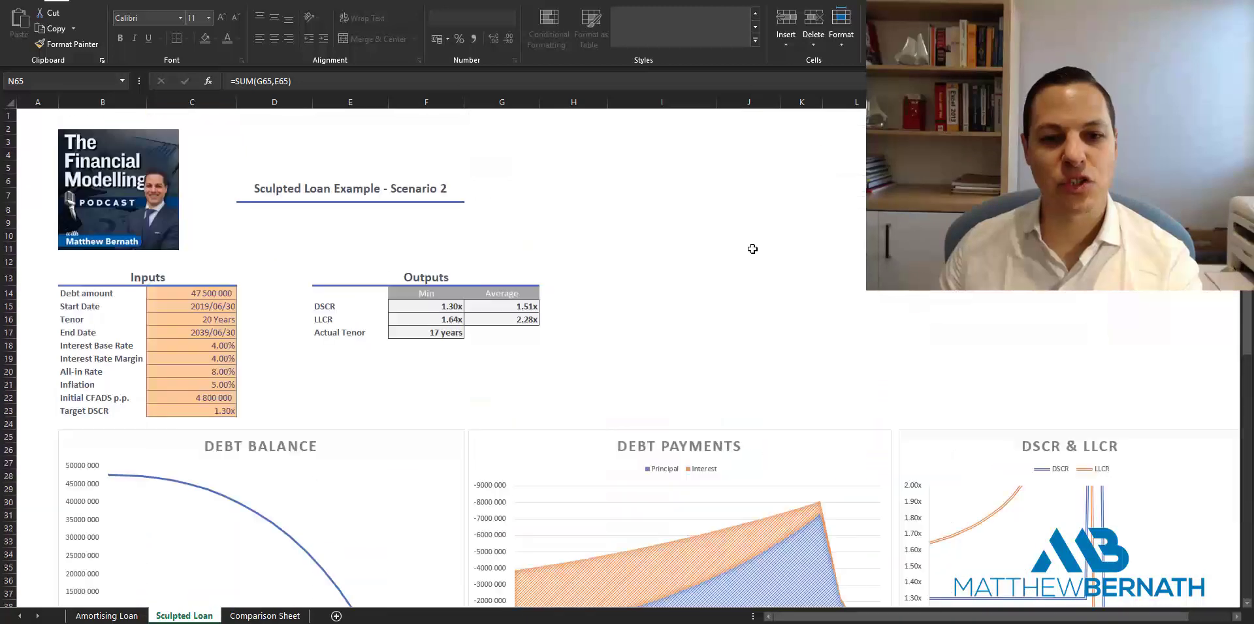
pyautogui.click(444, 315)
pyautogui.click(444, 306)
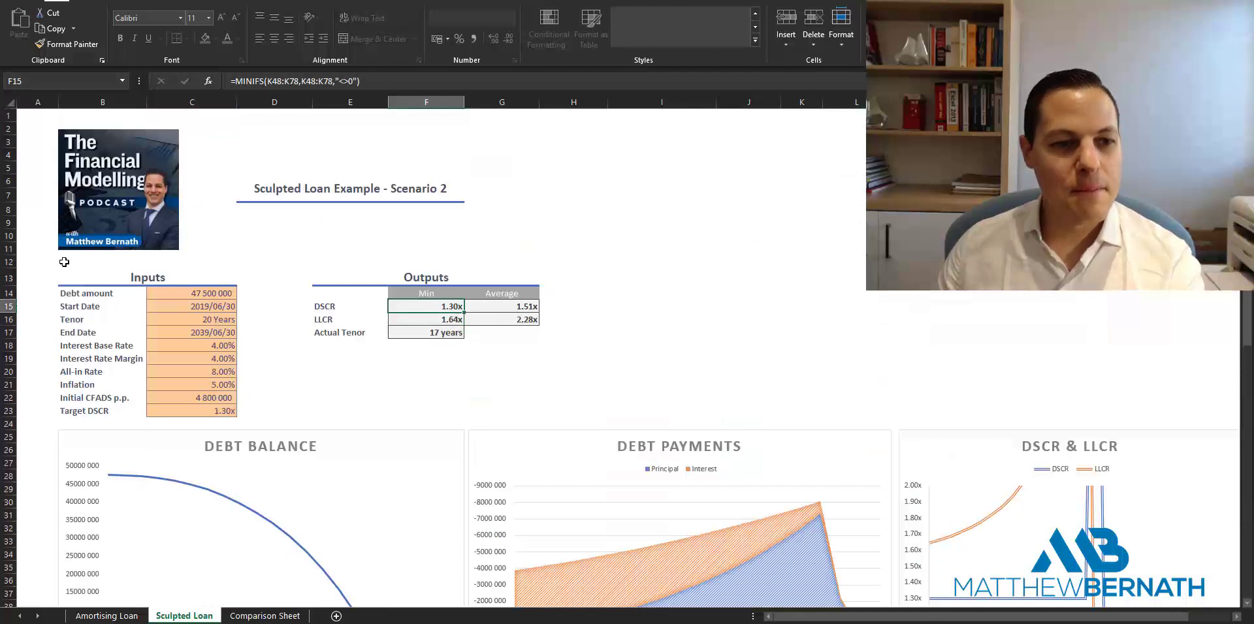
pyautogui.scroll(-9, 1032, 338)
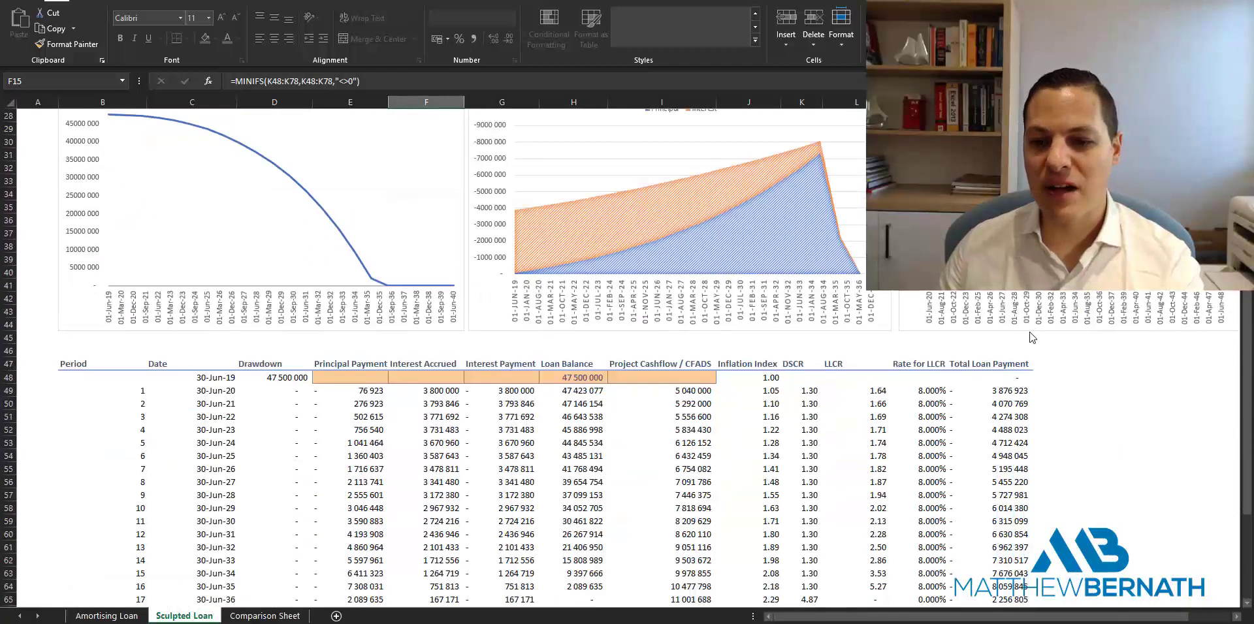
pyautogui.scroll(-2, 1025, 349)
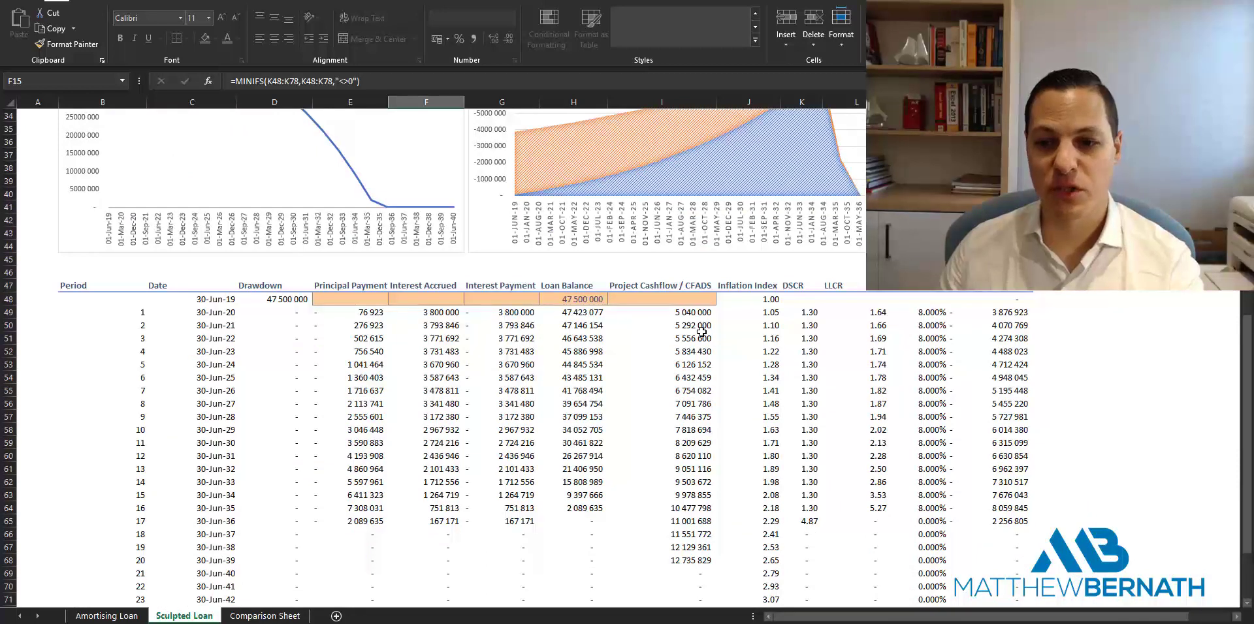
pyautogui.click(376, 310)
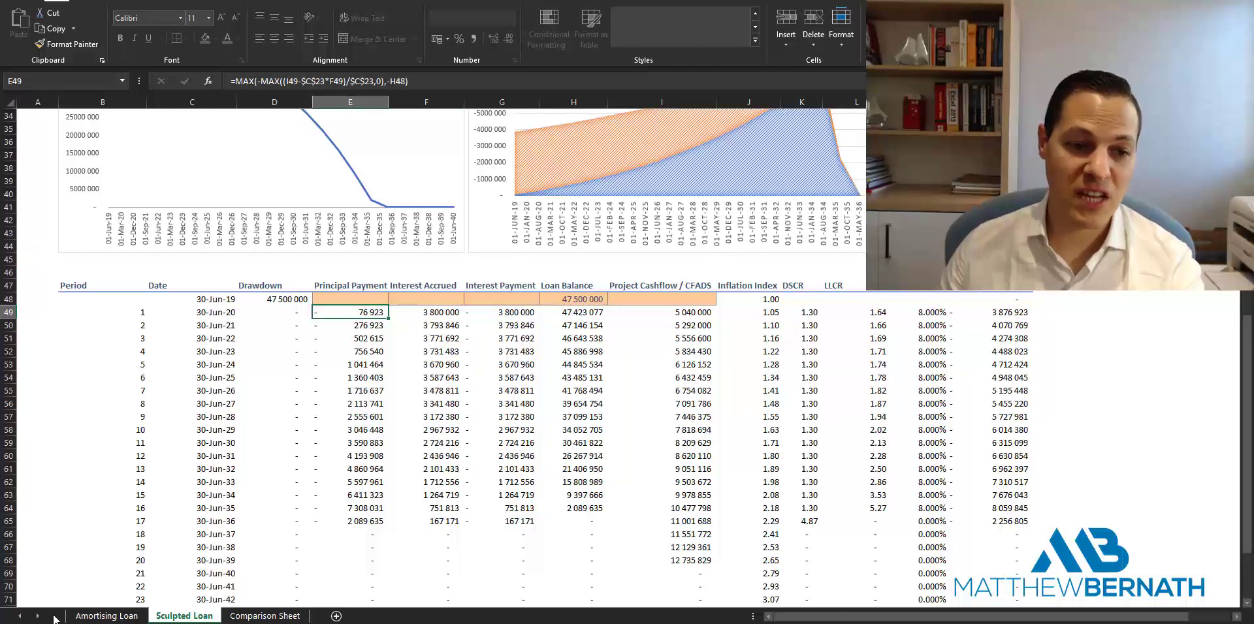
# Compare the Amortising Loan's PPMT principal formula in E48, then scroll the Sculpted Loan sheet back to its outputs.
pyautogui.click(105, 617)
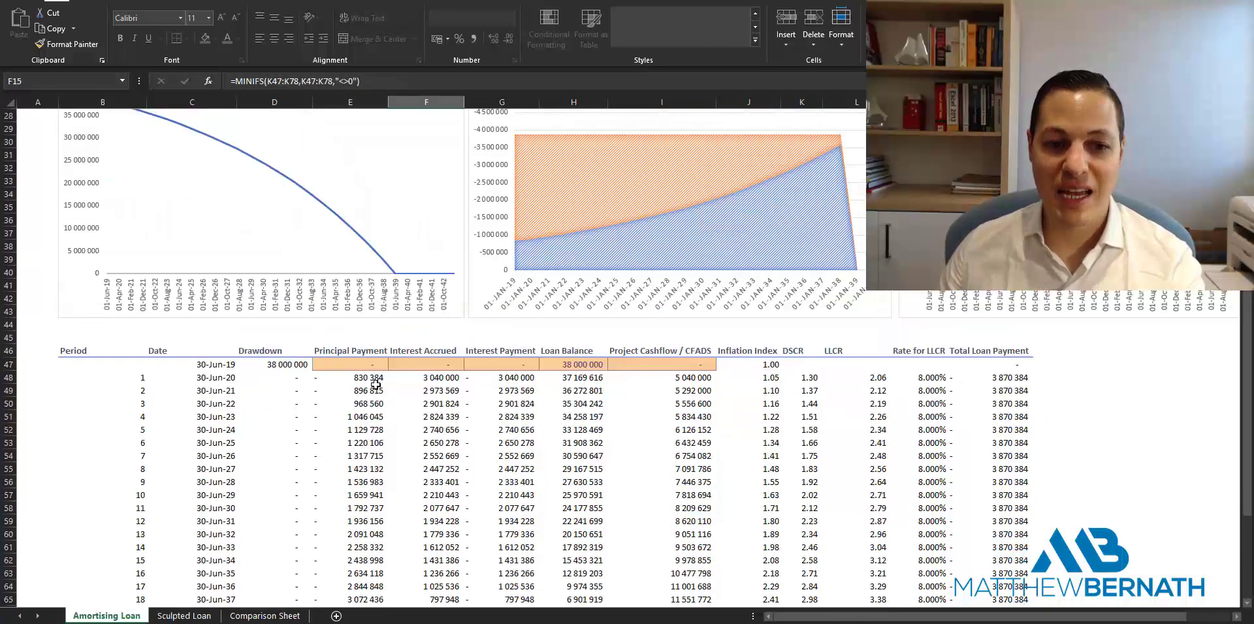
pyautogui.click(369, 380)
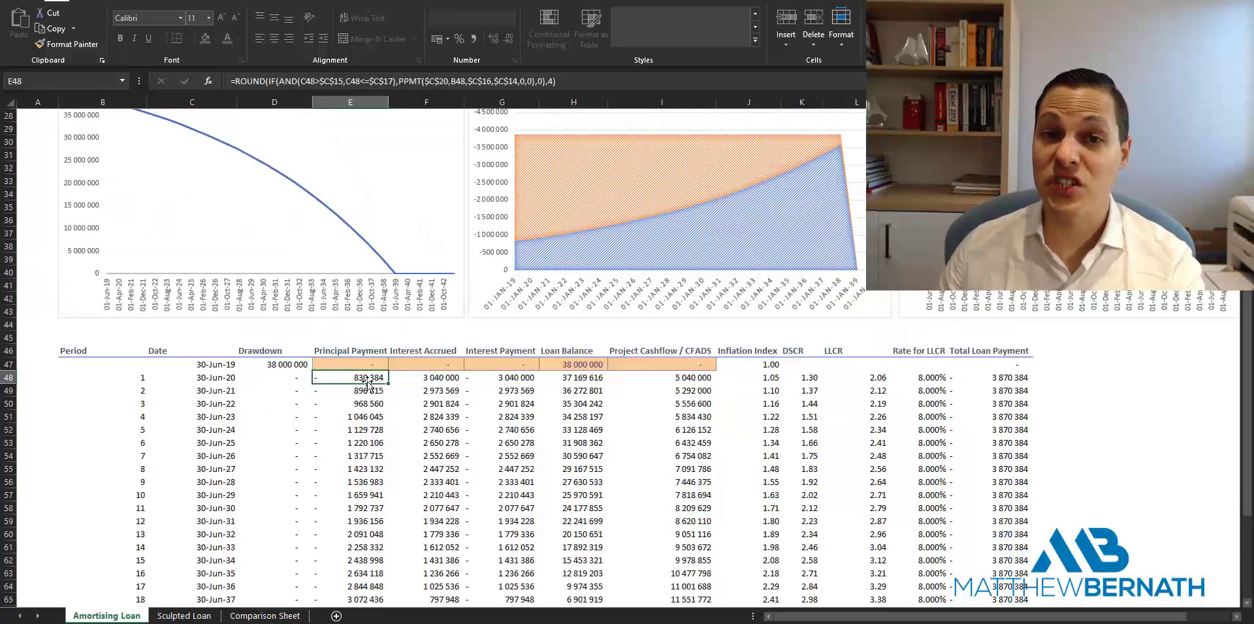
pyautogui.click(186, 616)
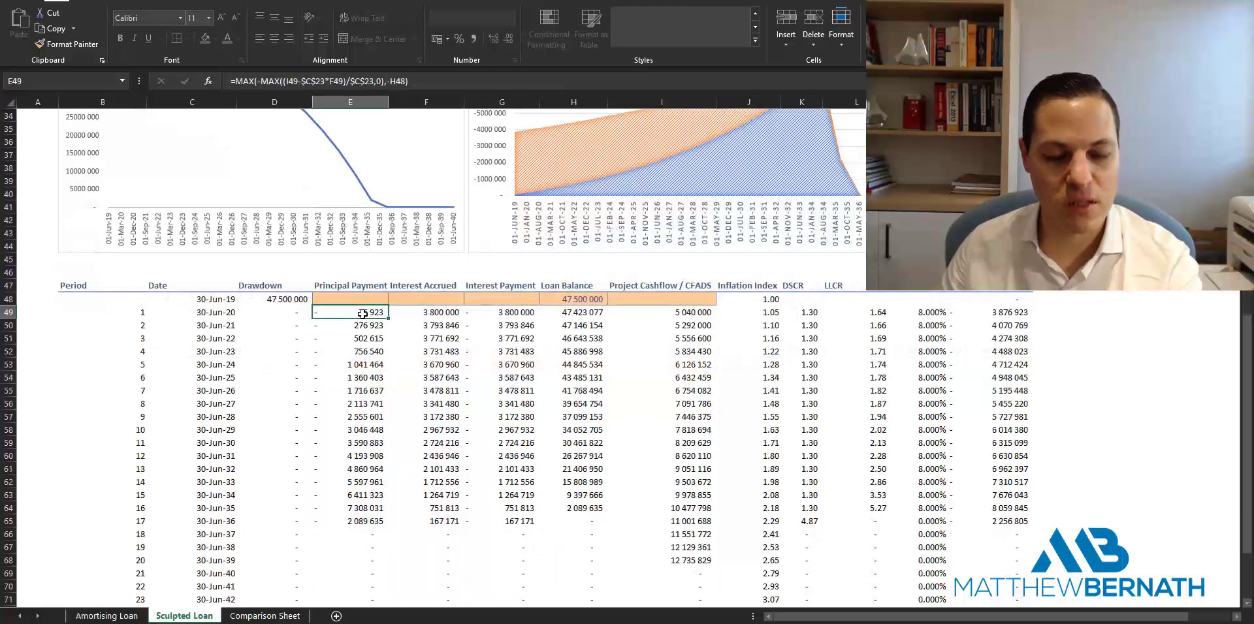
pyautogui.scroll(5, 620, 414)
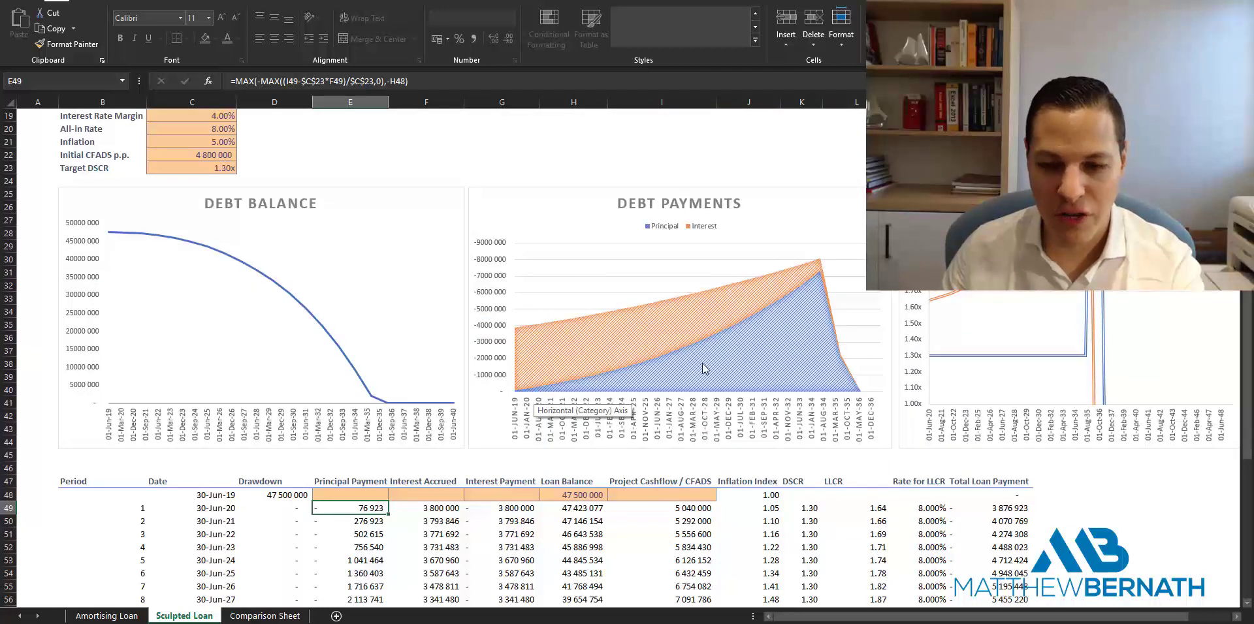
pyautogui.scroll(-7, 803, 346)
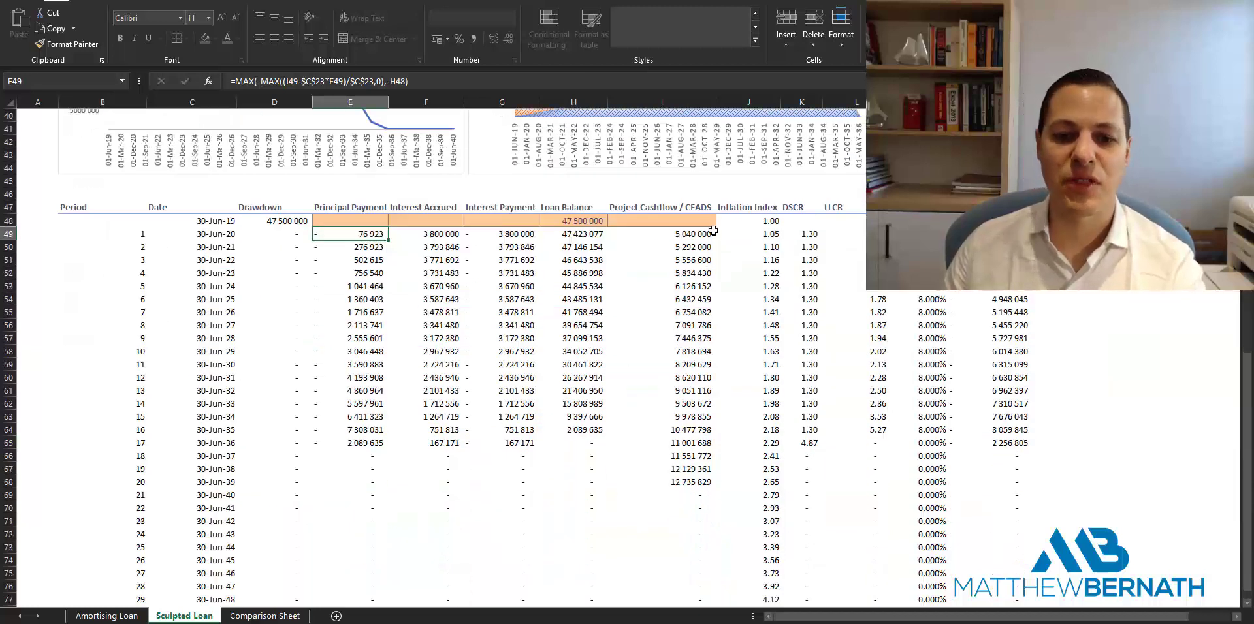
pyautogui.scroll(-1, 713, 241)
pyautogui.scroll(8, 727, 252)
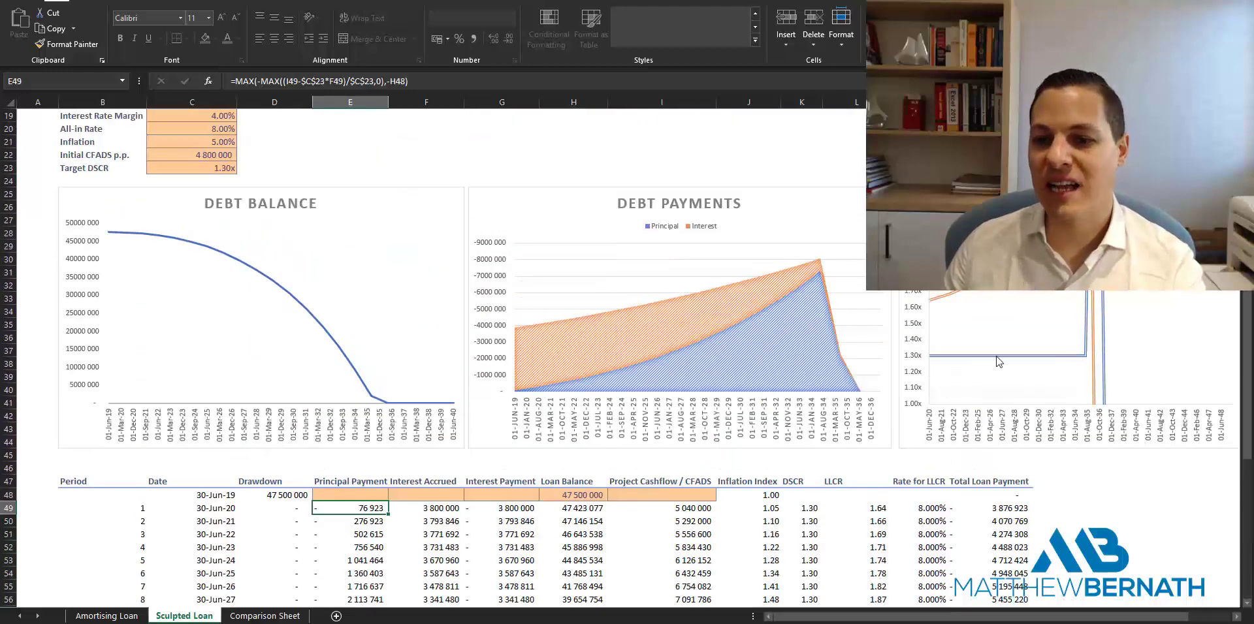
pyautogui.moveTo(1047, 361)
pyautogui.scroll(6, 1047, 361)
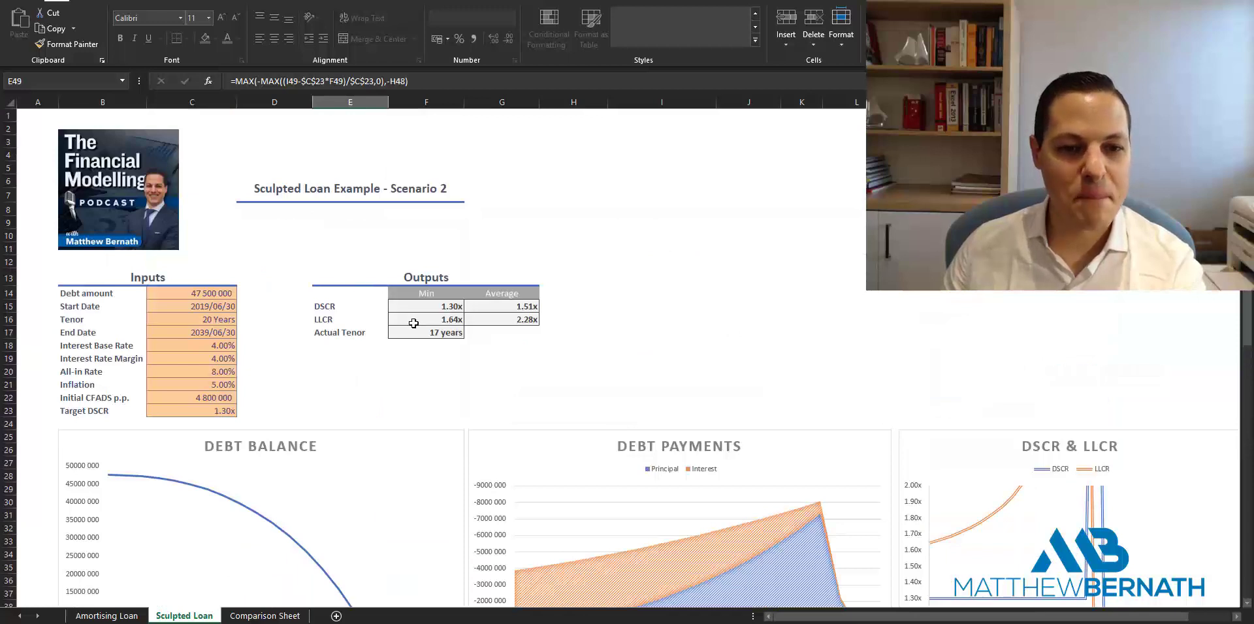
pyautogui.click(432, 305)
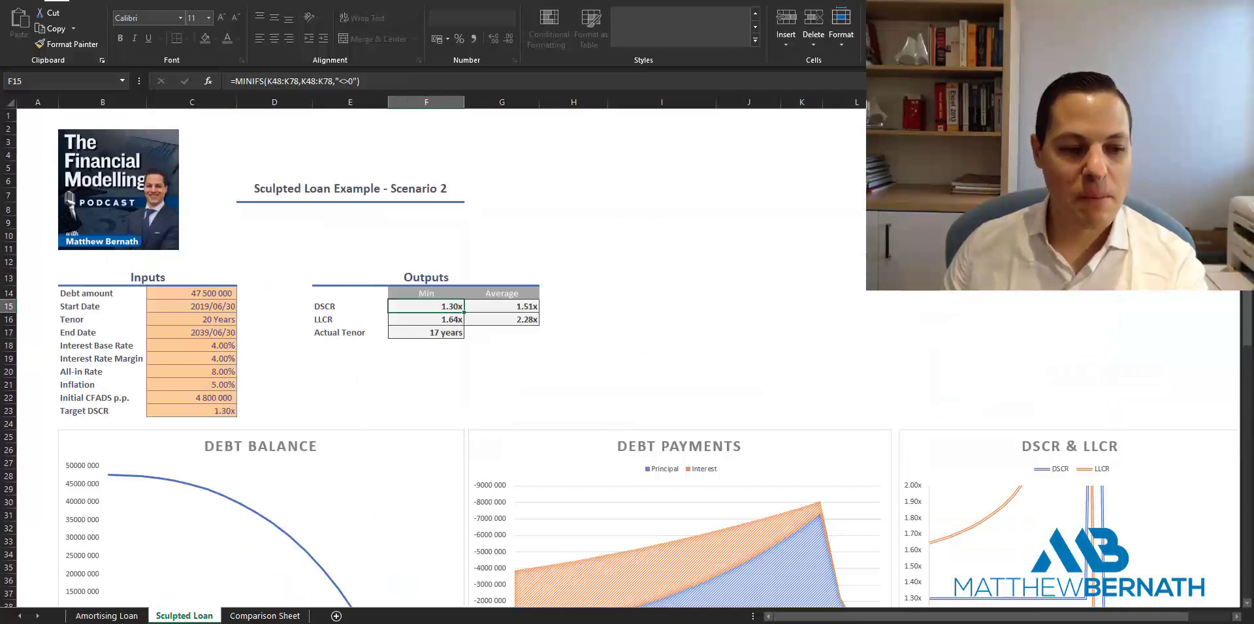
pyautogui.click(106, 616)
pyautogui.scroll(9, 610, 353)
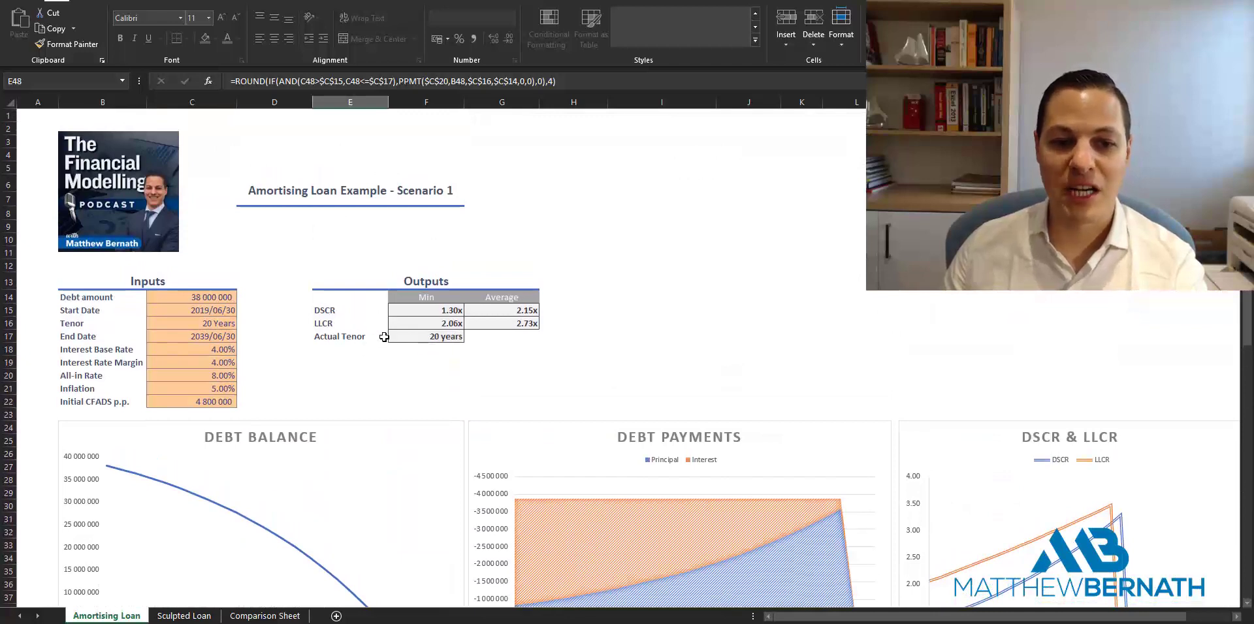
pyautogui.click(185, 615)
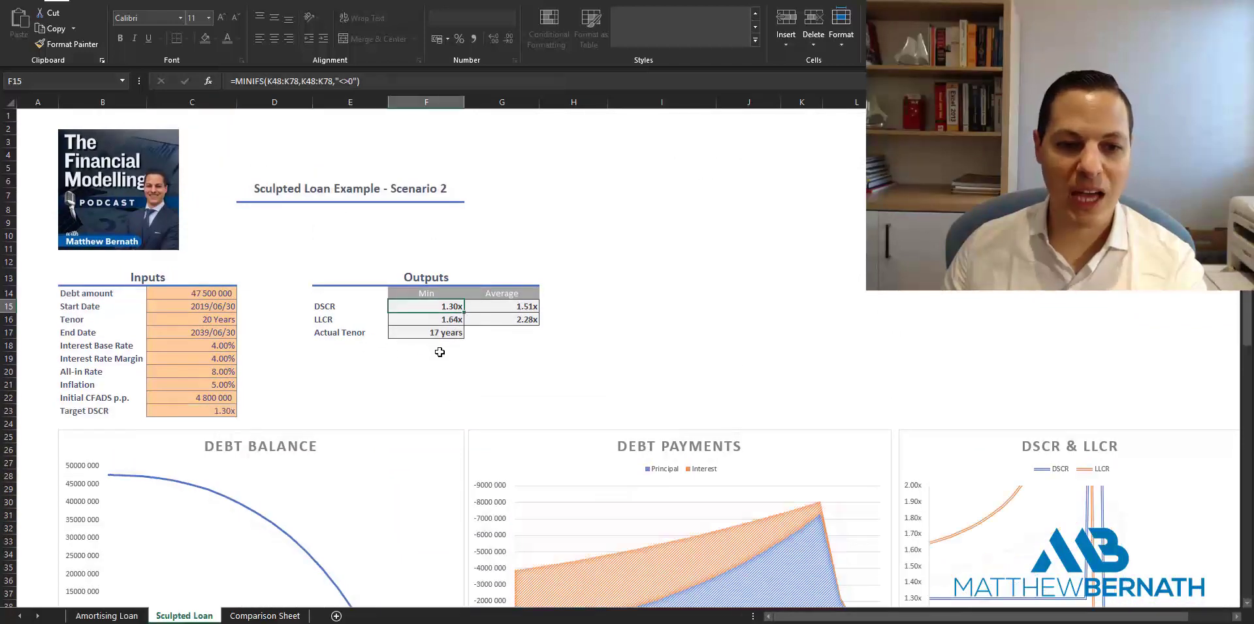
pyautogui.click(439, 332)
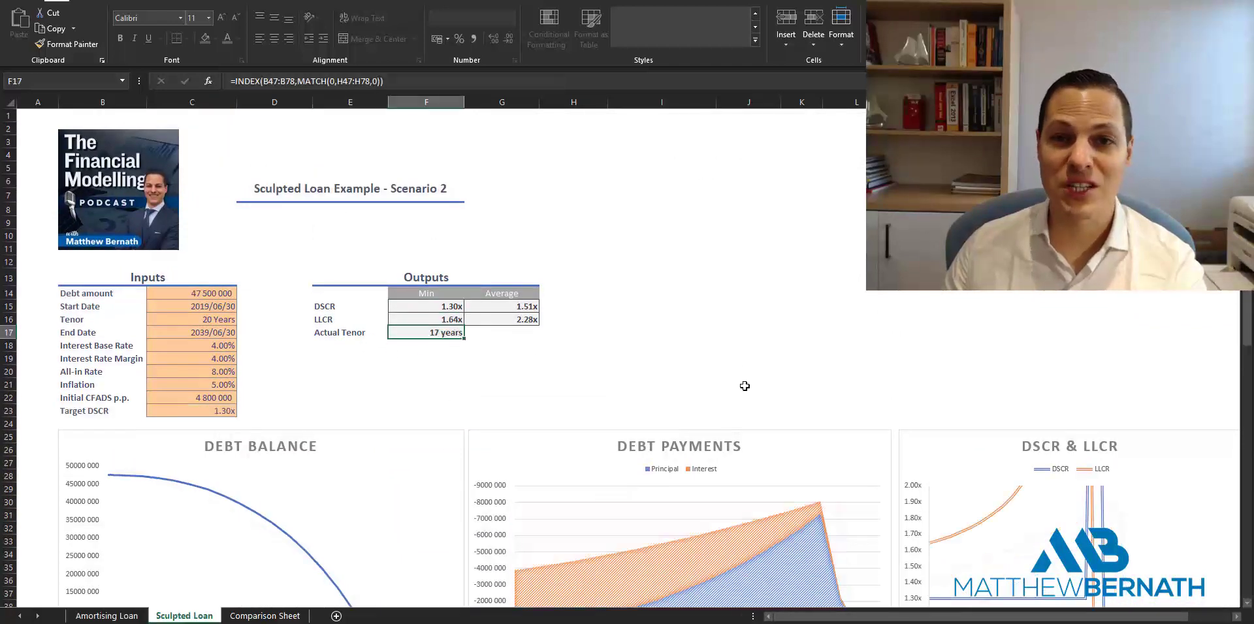
pyautogui.click(186, 280)
pyautogui.click(423, 321)
pyautogui.click(424, 338)
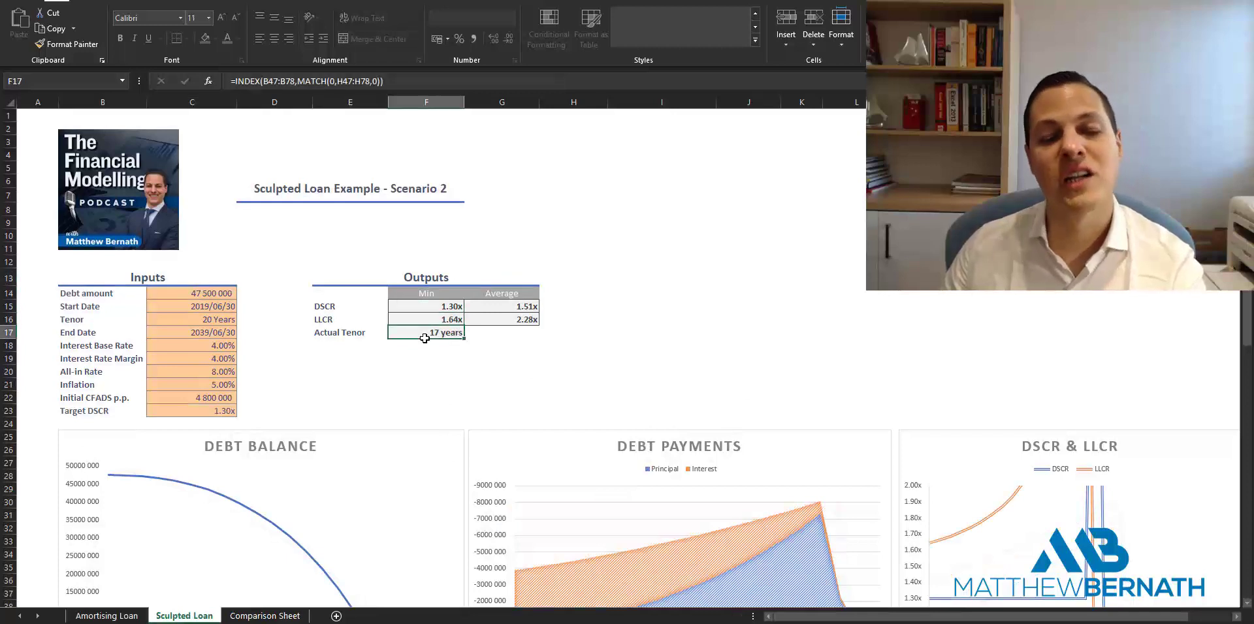
# Go to the Comparison Sheet and scroll past its four loan comparison charts to the scenario data table.
pyautogui.click(265, 615)
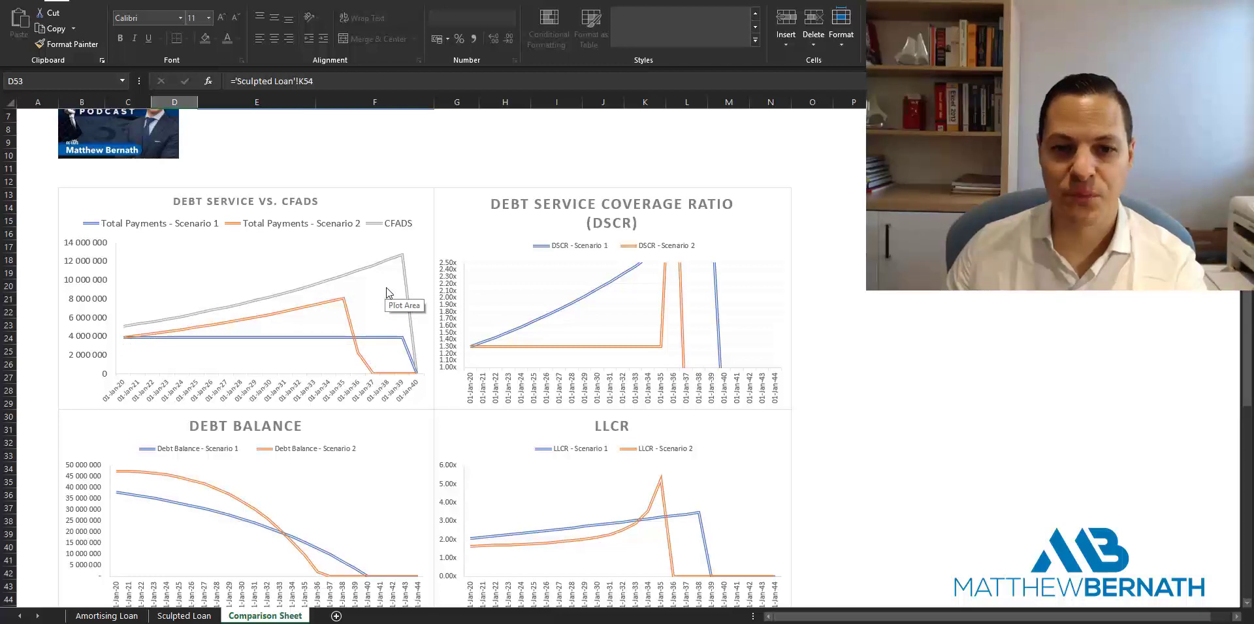
pyautogui.scroll(-1, 591, 316)
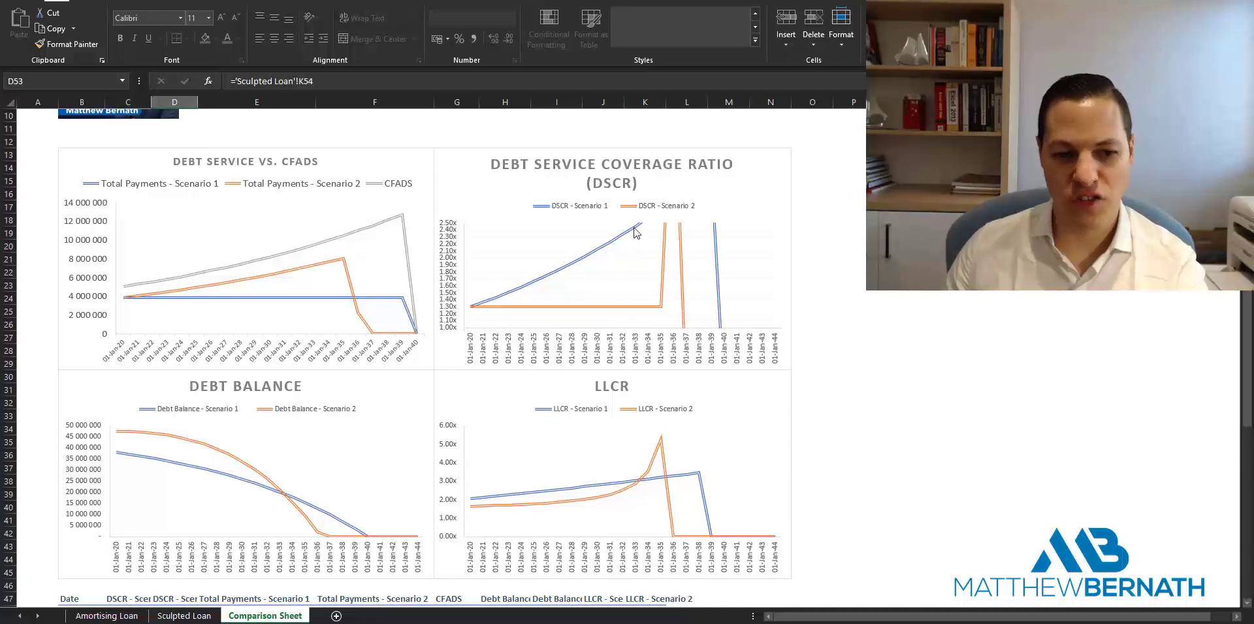
pyautogui.scroll(-2, 355, 479)
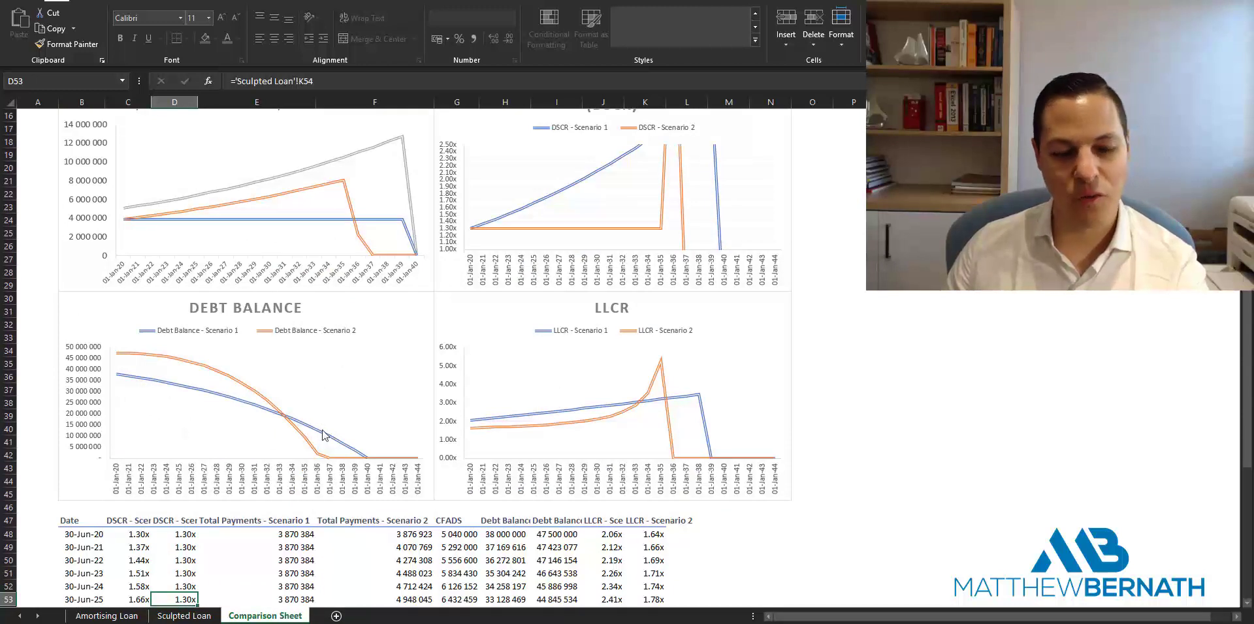
pyautogui.moveTo(356, 461)
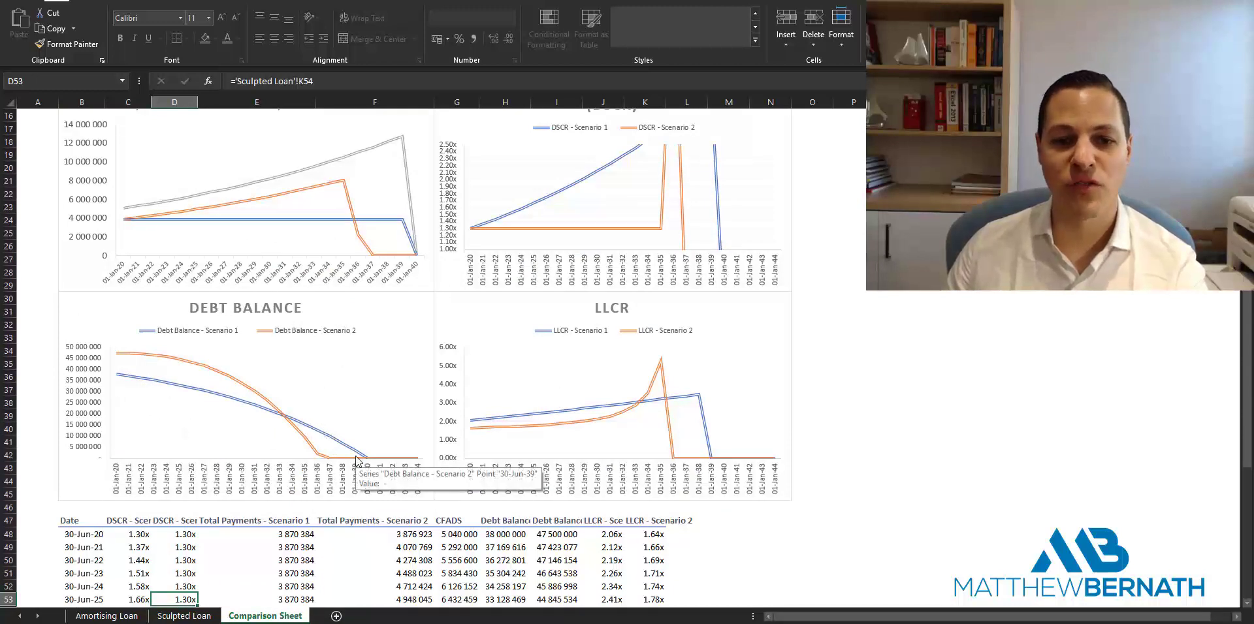
pyautogui.scroll(-2, 356, 461)
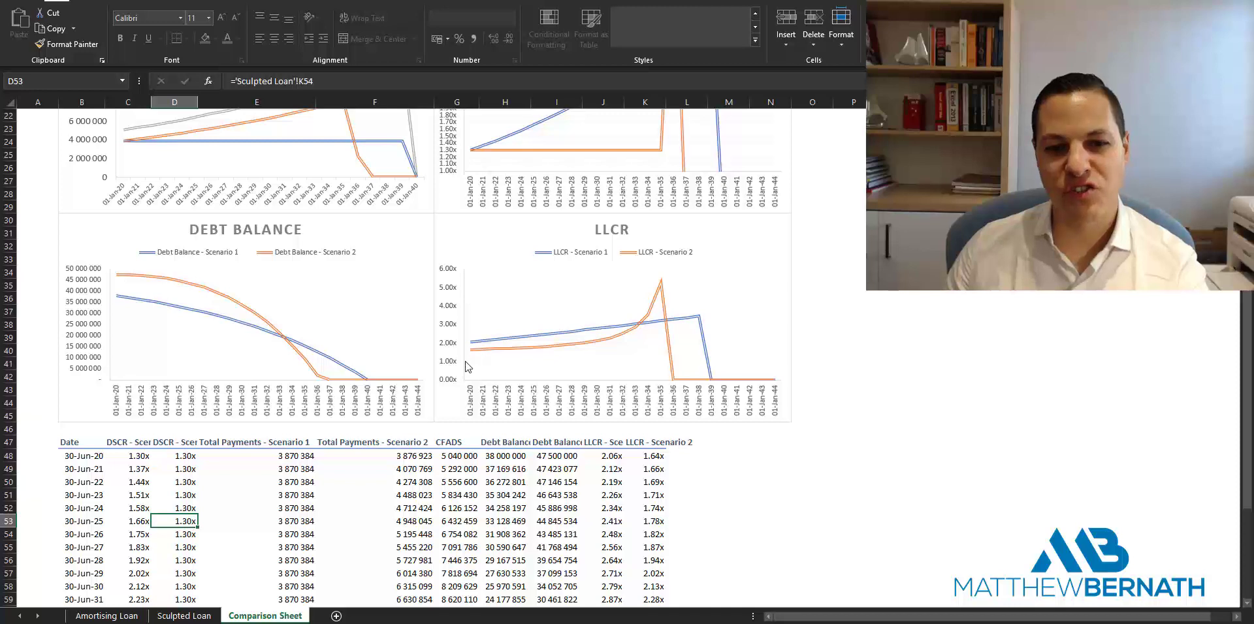
pyautogui.moveTo(486, 356)
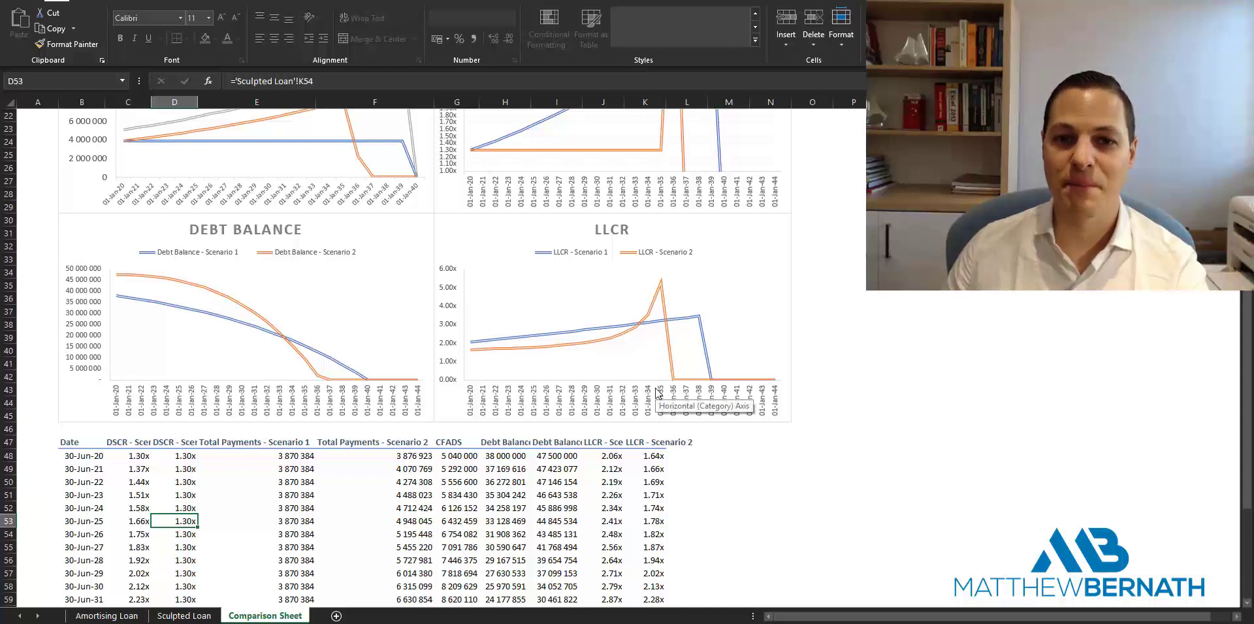
pyautogui.scroll(7, 657, 393)
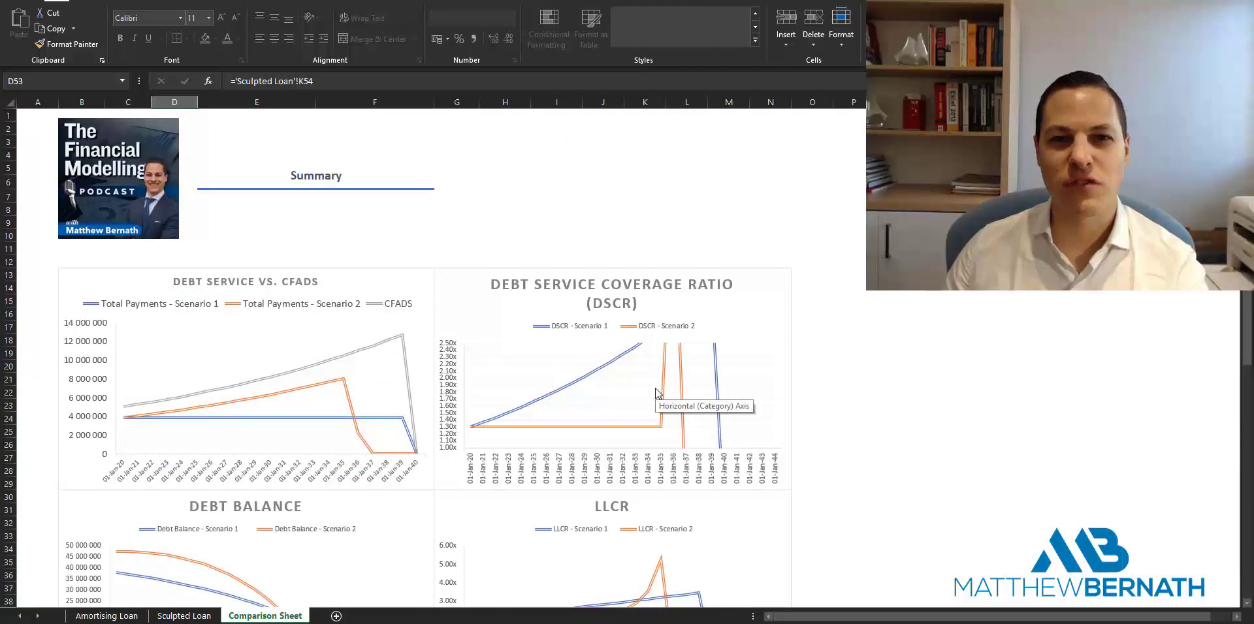